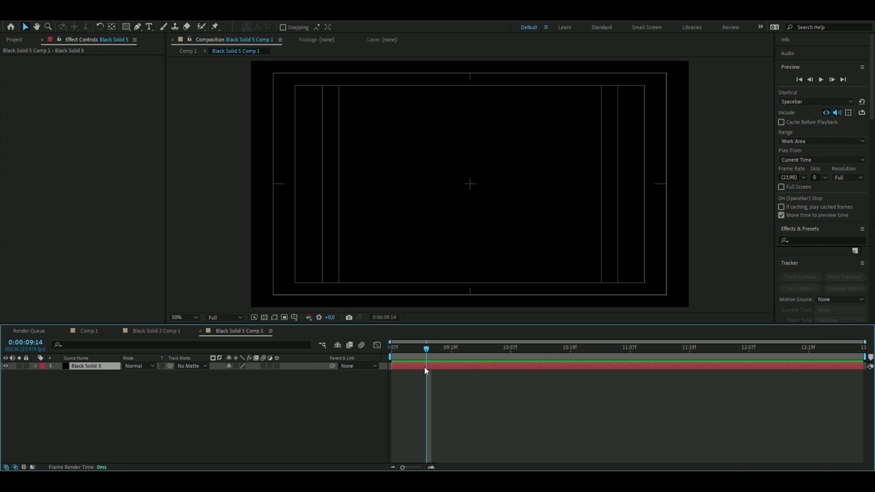
# - Apply the Element effect to the Black Solid 5 layer
pyautogui.hotkey('ctrl', 'space')
pyautogui.write('elem')
pyautogui.press('Return')
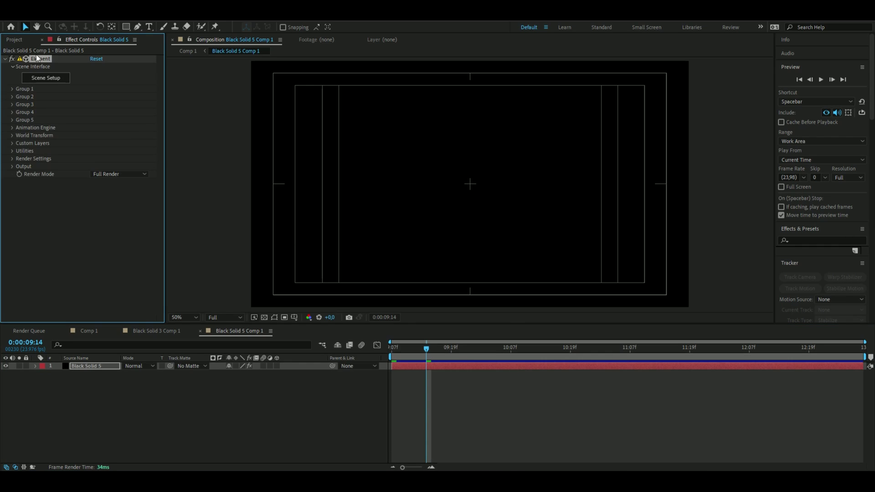
# - Import the 12140_Skull_v3_L2.obj model into the Element scene and accept the scene setup
pyautogui.click(46, 78)
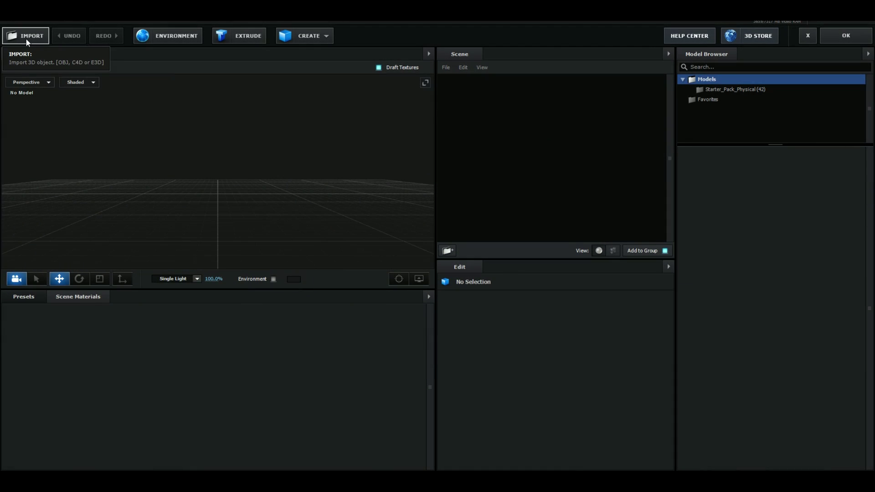
pyautogui.click(26, 37)
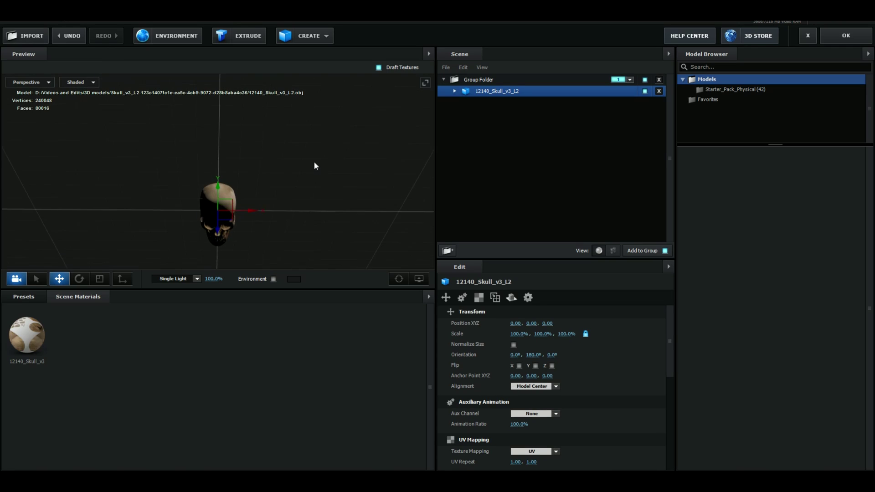
pyautogui.moveTo(313, 161); pyautogui.dragTo(312, 186)
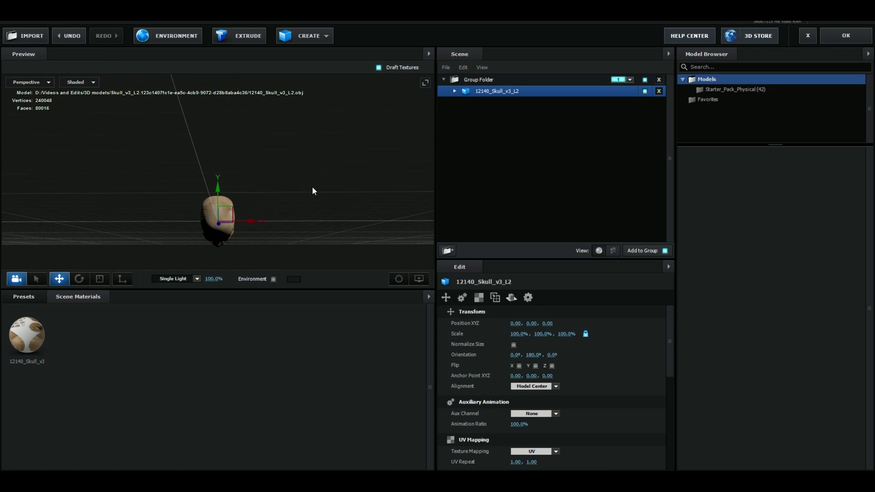
pyautogui.click(843, 35)
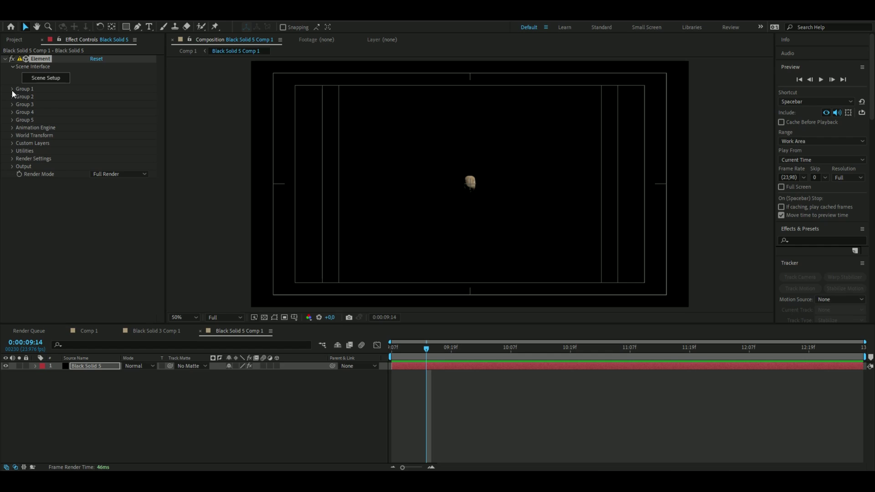
# - Set Group 1's X Rotation in the Particle Replicator to -90° so the skull faces the camera
pyautogui.click(12, 89)
pyautogui.click(20, 105)
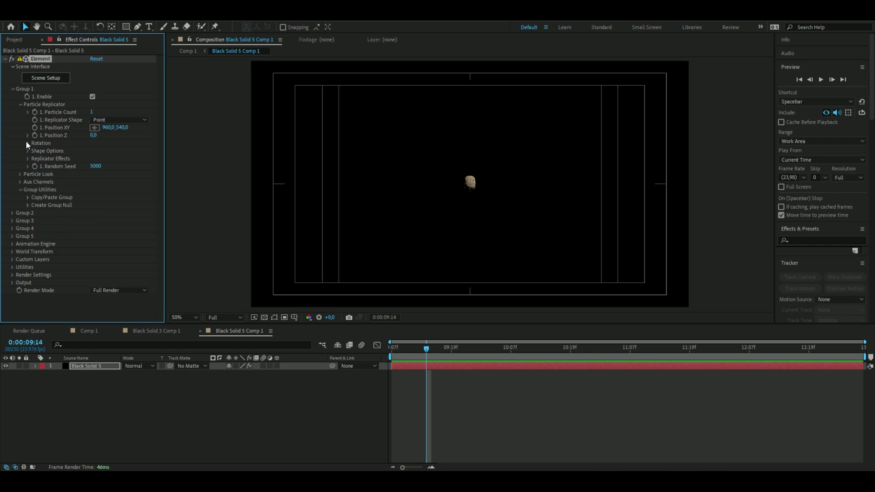
pyautogui.click(28, 143)
pyautogui.moveTo(95, 151); pyautogui.dragTo(65, 154)
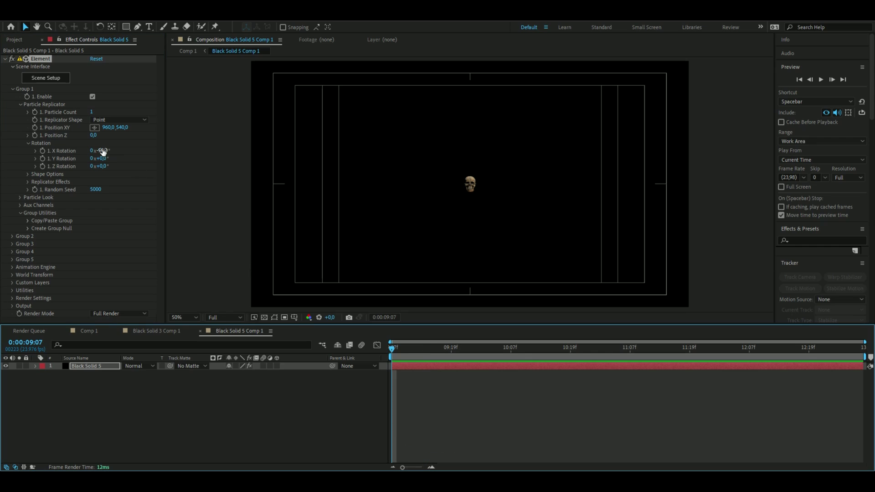
# - Animate Group 1's Z Rotation with a 0° keyframe at 0:00:09:07 and an increased rotation at the composition's end
pyautogui.click(43, 166)
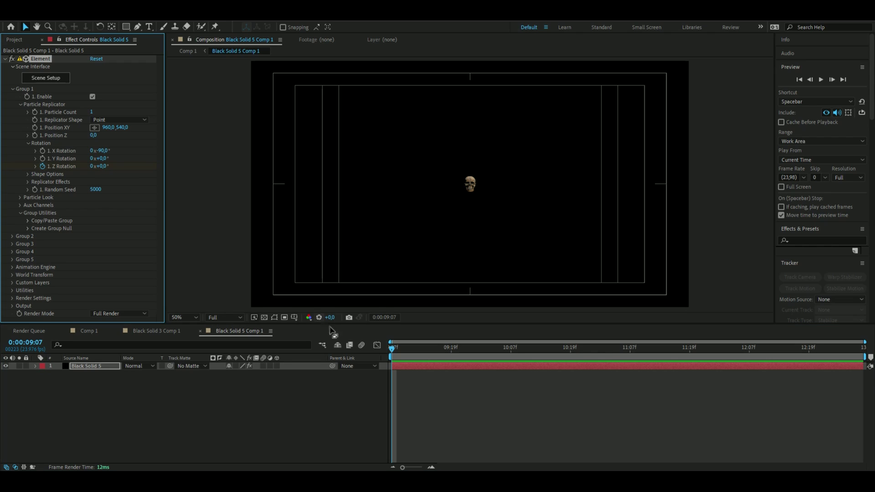
pyautogui.click(451, 348)
pyautogui.moveTo(468, 358); pyautogui.dragTo(865, 388)
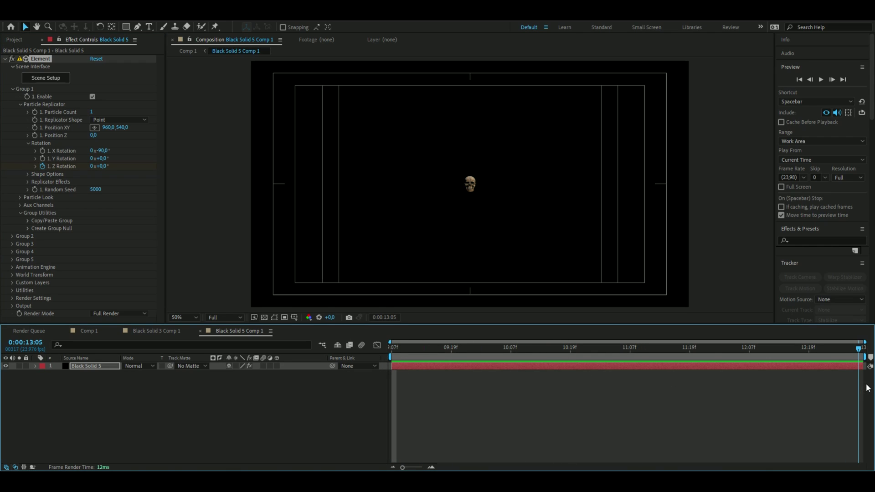
pyautogui.moveTo(102, 165); pyautogui.dragTo(276, 181)
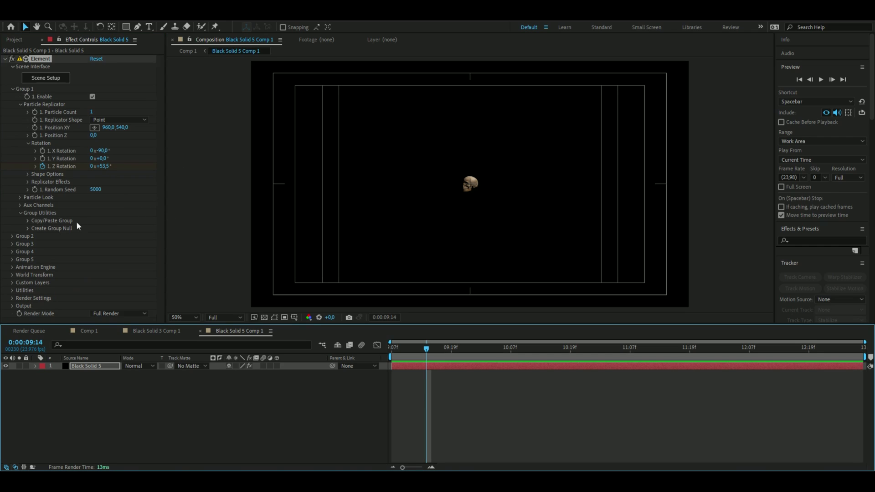
# - Set Group 1's Particle Size to 71,5 in Particle Look
pyautogui.click(20, 197)
pyautogui.click(94, 205)
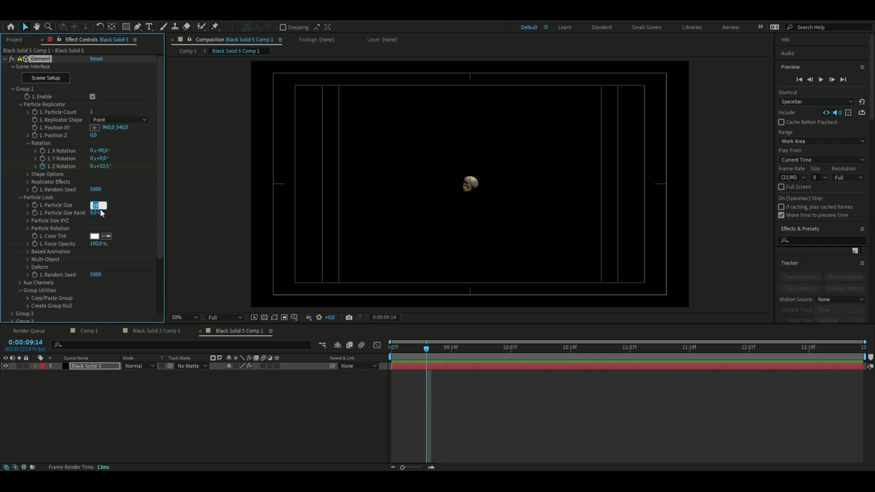
pyautogui.write('71,5')
pyautogui.press('Return')
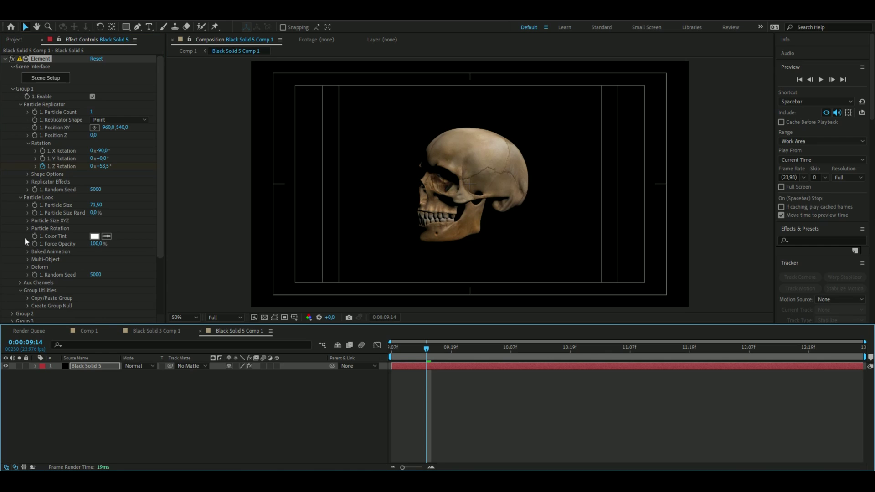
# - Set the particle's X Rotation to 13° under Particle Rotation and check the spinning skull across the timeline
pyautogui.click(25, 229)
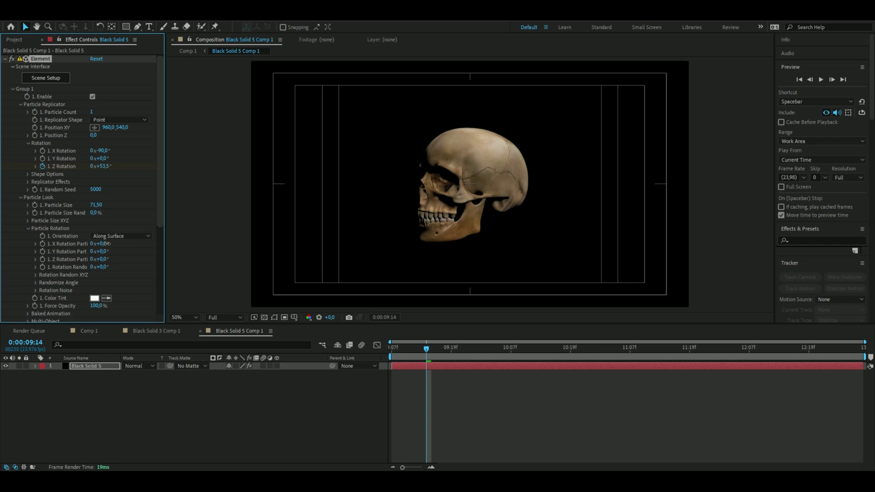
pyautogui.moveTo(107, 244); pyautogui.dragTo(113, 244)
pyautogui.moveTo(427, 349); pyautogui.dragTo(526, 349)
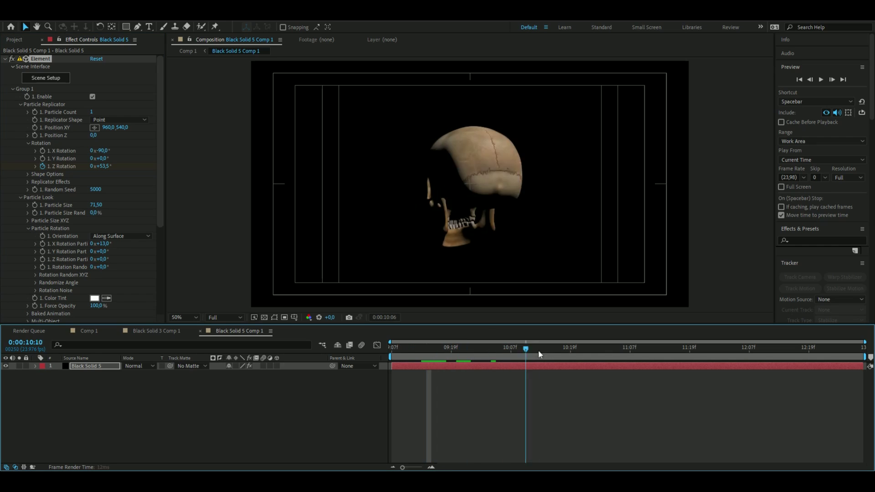
pyautogui.moveTo(538, 351); pyautogui.dragTo(621, 351)
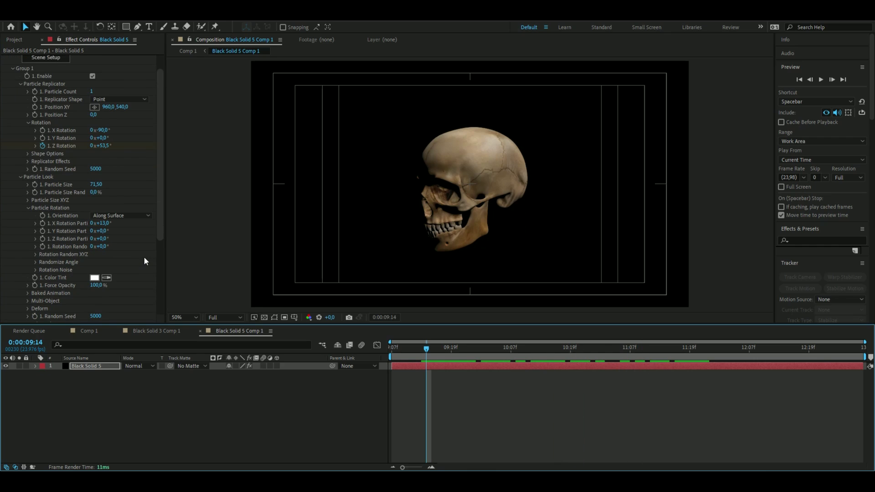
# - Enable Noise in Group 1's Deform settings under Particle Look
pyautogui.scroll(-1, 143, 256)
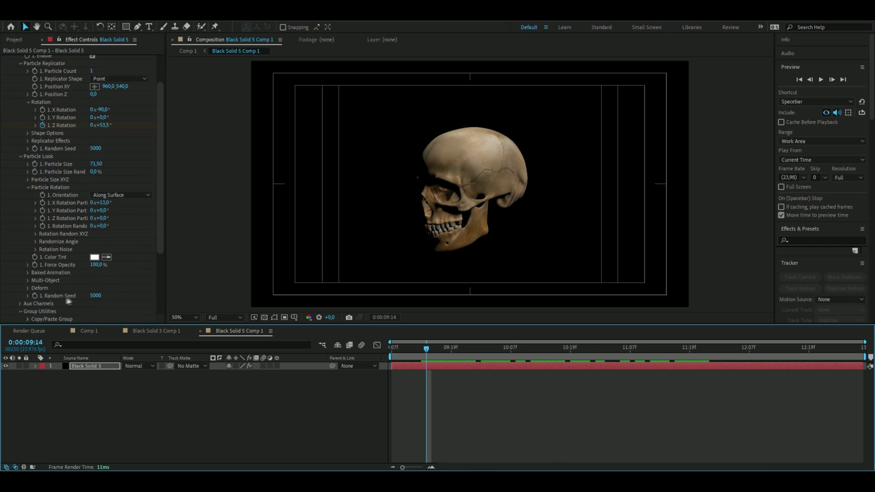
pyautogui.click(27, 288)
pyautogui.scroll(-4, 136, 272)
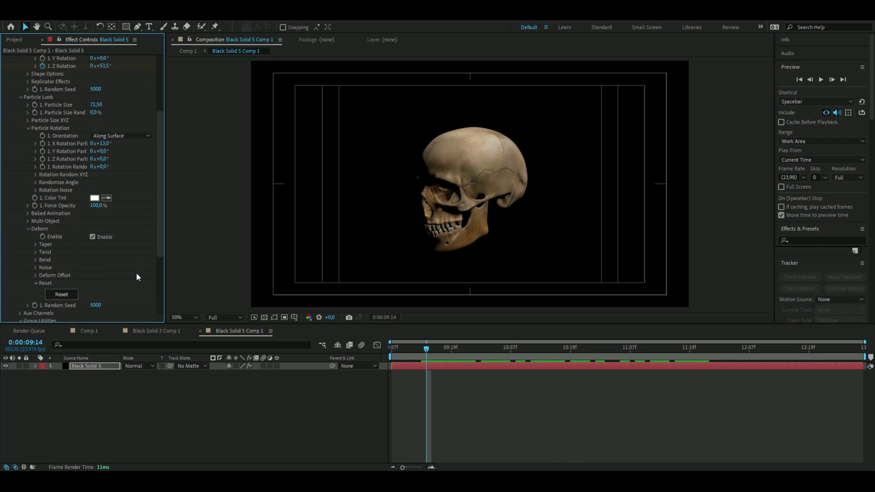
pyautogui.click(35, 267)
pyautogui.scroll(-3, 36, 273)
pyautogui.click(93, 223)
# - Keyframe the deform Noise Intensity at 150% on the first frame, 0:00:09:07
pyautogui.click(391, 348)
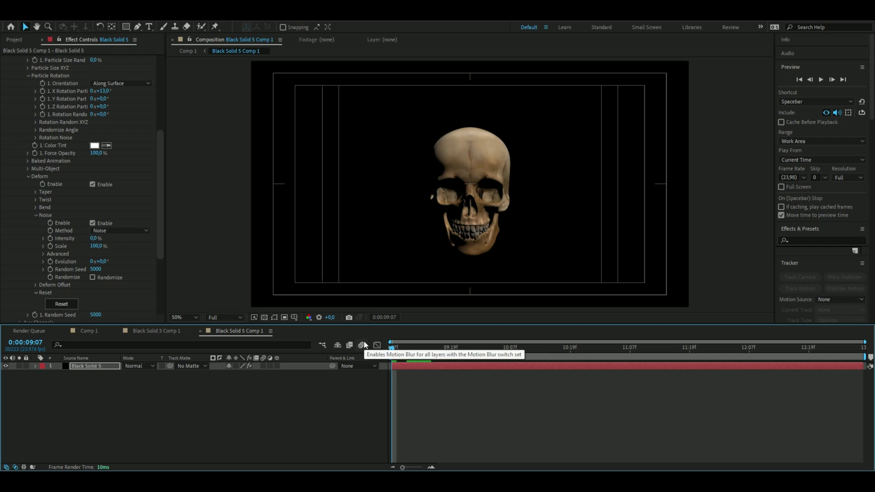
pyautogui.click(41, 254)
pyautogui.scroll(-1, 49, 217)
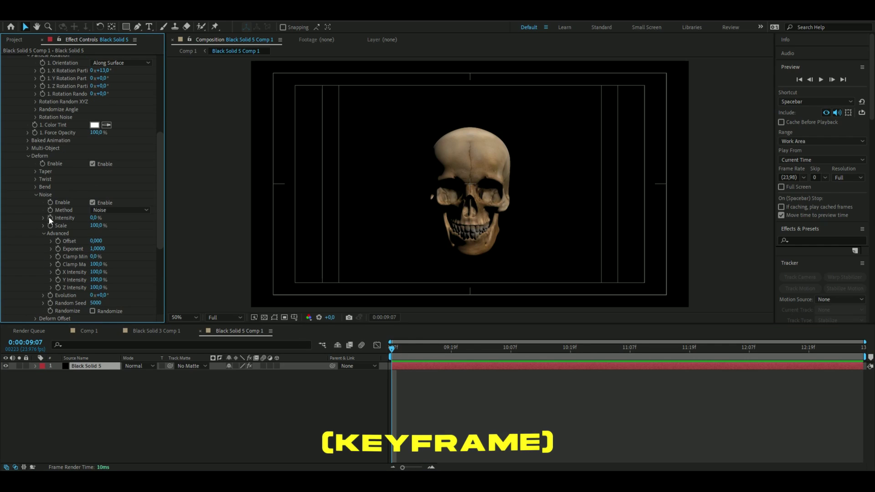
pyautogui.moveTo(94, 218); pyautogui.dragTo(158, 218)
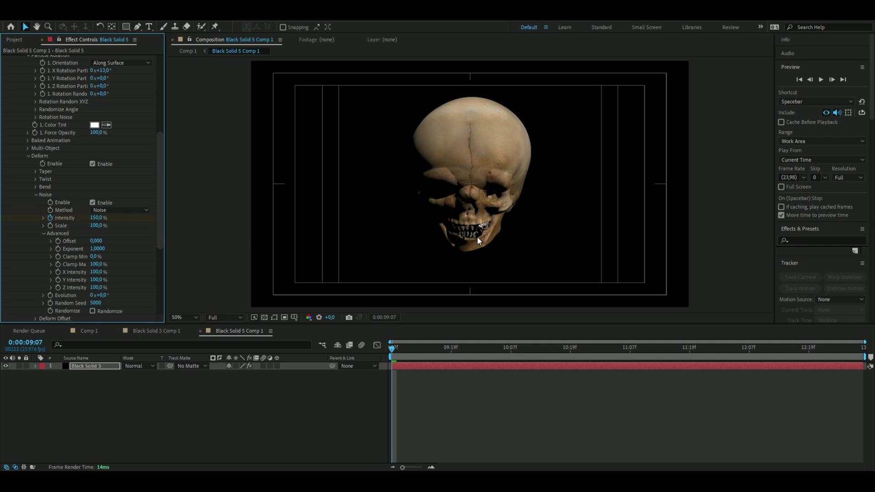
# - Set a Noise Intensity keyframe of 0% at the middle of the sequence, 0:00:11:07
pyautogui.press('space')
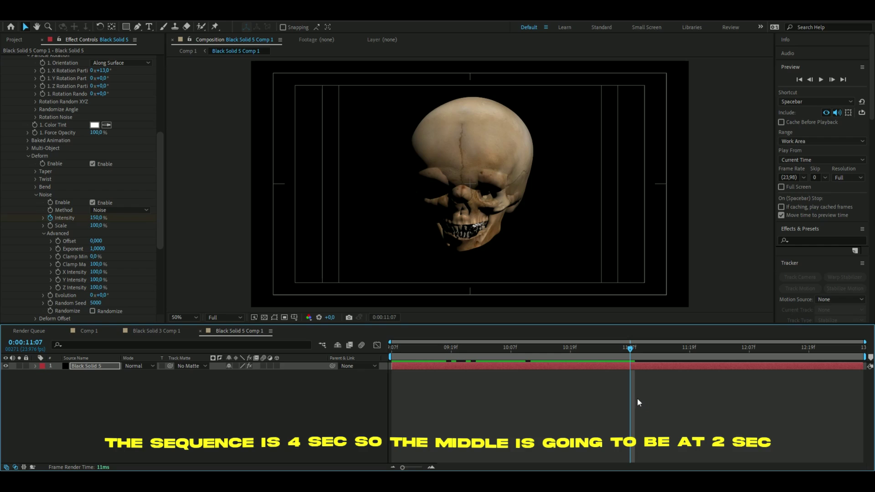
pyautogui.click(97, 217)
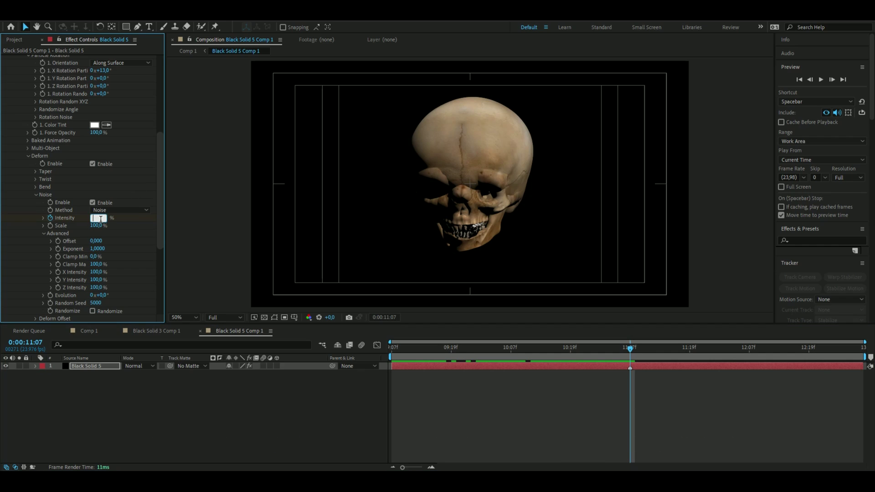
pyautogui.write('0')
pyautogui.press('Return')
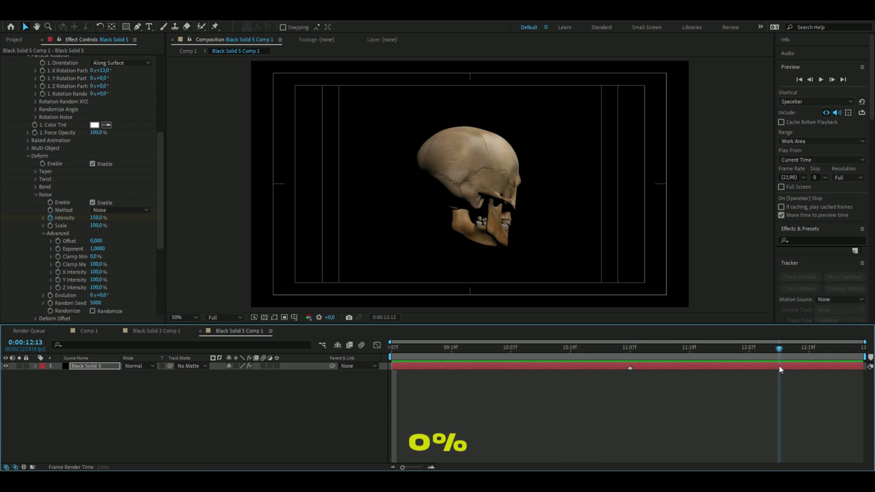
# - Add a closing Noise Intensity keyframe at the end of the composition
pyautogui.moveTo(780, 368); pyautogui.dragTo(865, 366)
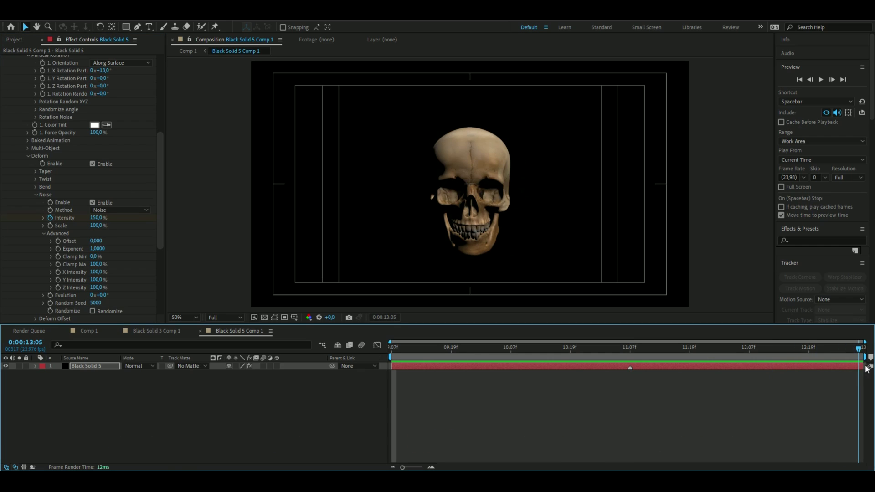
pyautogui.click(94, 218)
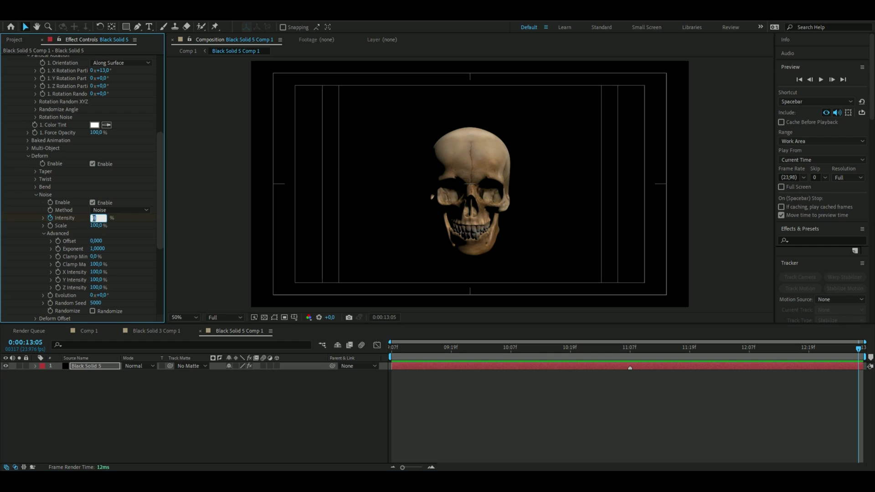
pyautogui.press('Return')
# - Set the Noise Evolution to 2x+145° and preview the deforming skull
pyautogui.press('space')
pyautogui.moveTo(104, 296); pyautogui.dragTo(483, 277)
pyautogui.press('space')
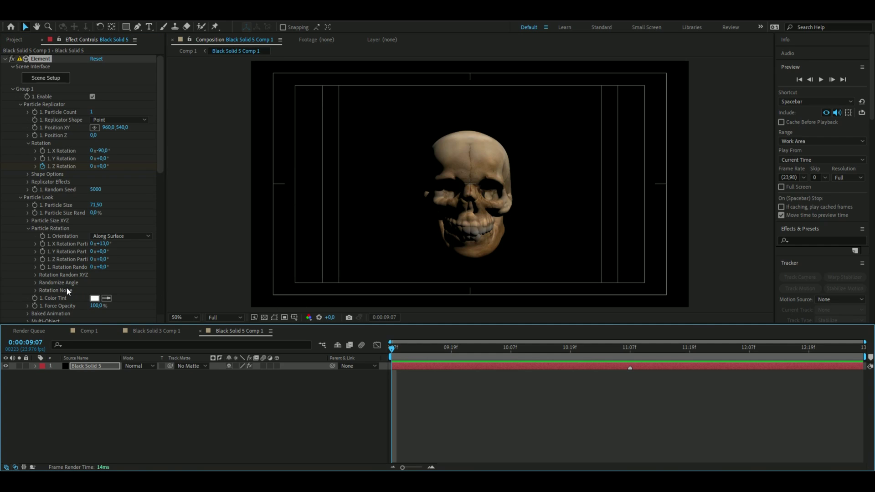
# - Enable ambient occlusion in Element's Render Settings, raise SSAO Intensity to about 41,8, and preview the animation
pyautogui.scroll(-2, 4, 230)
pyautogui.scroll(-8, 5, 228)
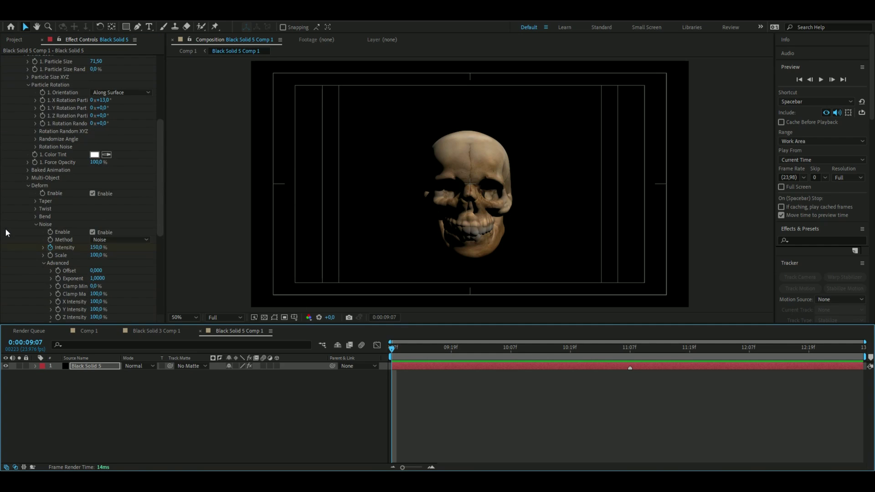
pyautogui.scroll(-1, 6, 229)
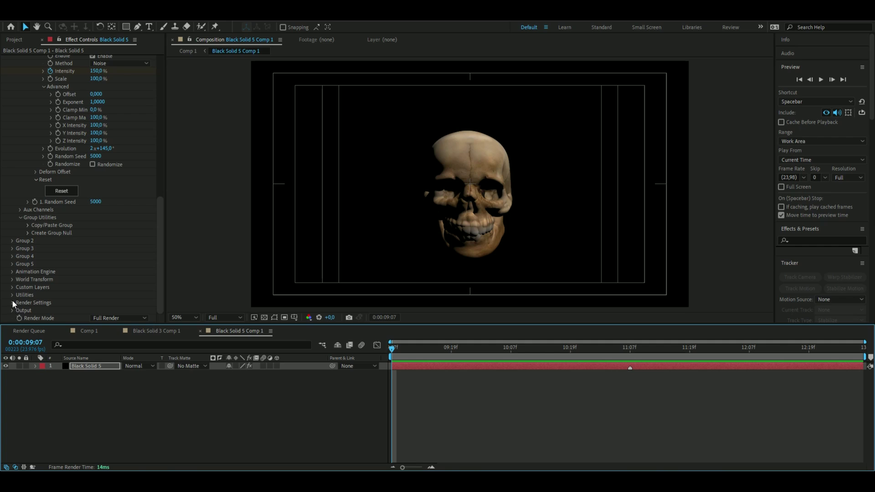
pyautogui.click(12, 303)
pyautogui.scroll(-5, 108, 272)
pyautogui.click(20, 233)
pyautogui.scroll(-1, 20, 232)
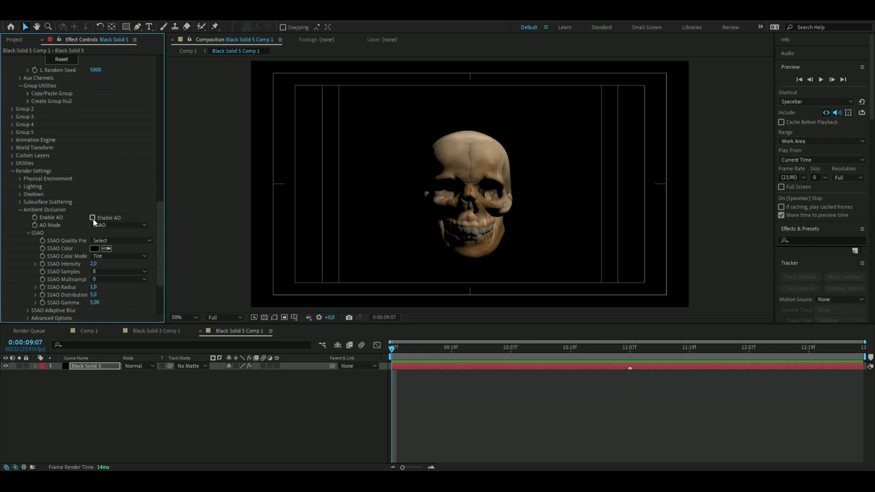
pyautogui.moveTo(110, 265); pyautogui.dragTo(289, 264)
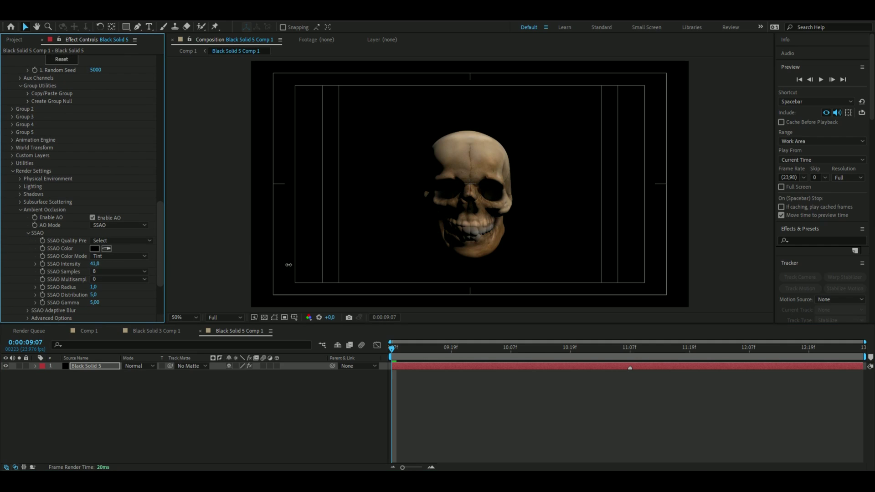
pyautogui.scroll(5, 97, 161)
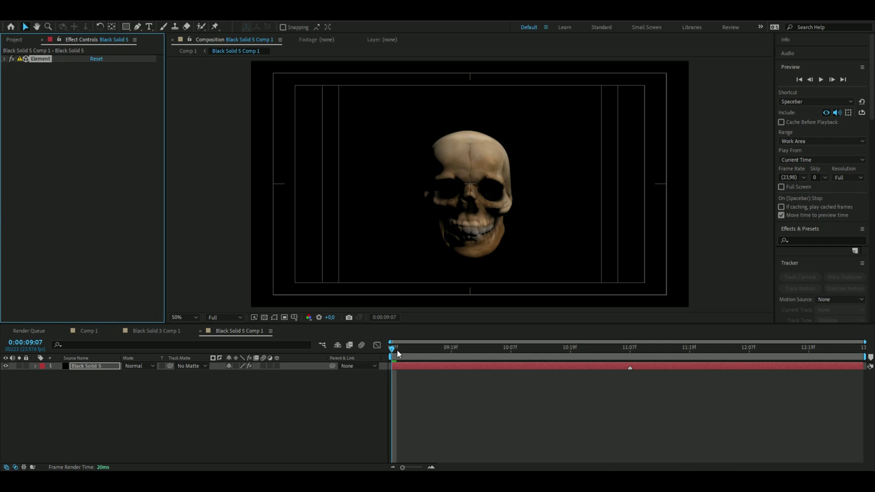
pyautogui.click(397, 351)
pyautogui.press('space')
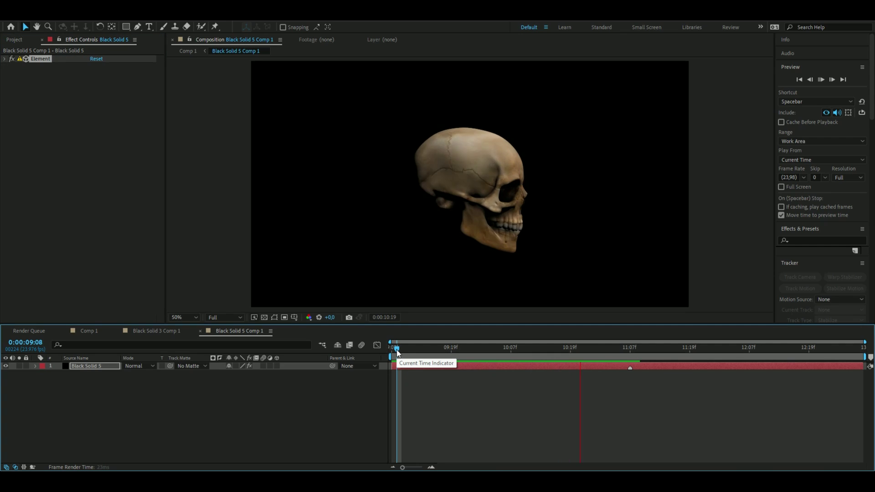
# - Duplicate the Black Solid 5 layer and hide the upper copy
pyautogui.click(104, 369)
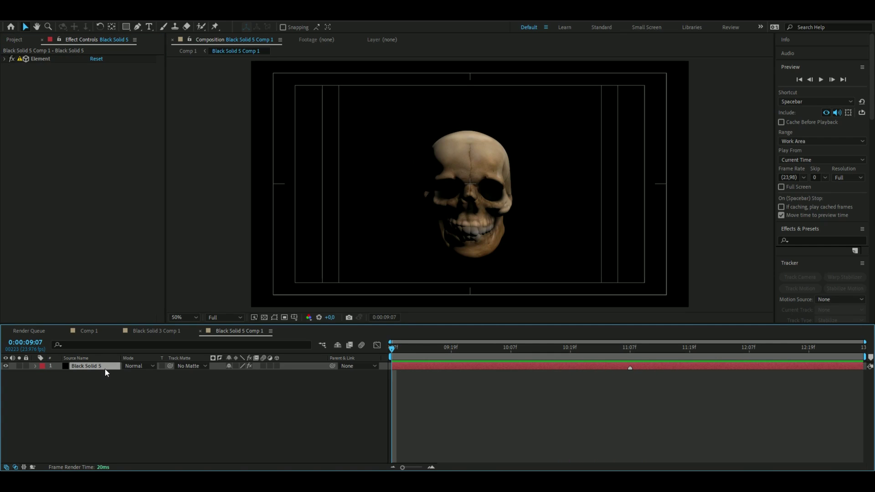
pyautogui.hotkey('ctrl', 'd')
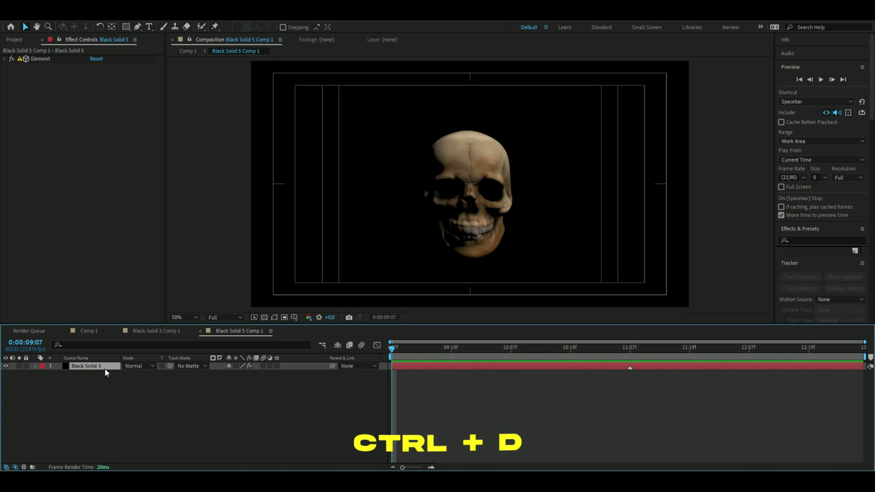
pyautogui.click(6, 366)
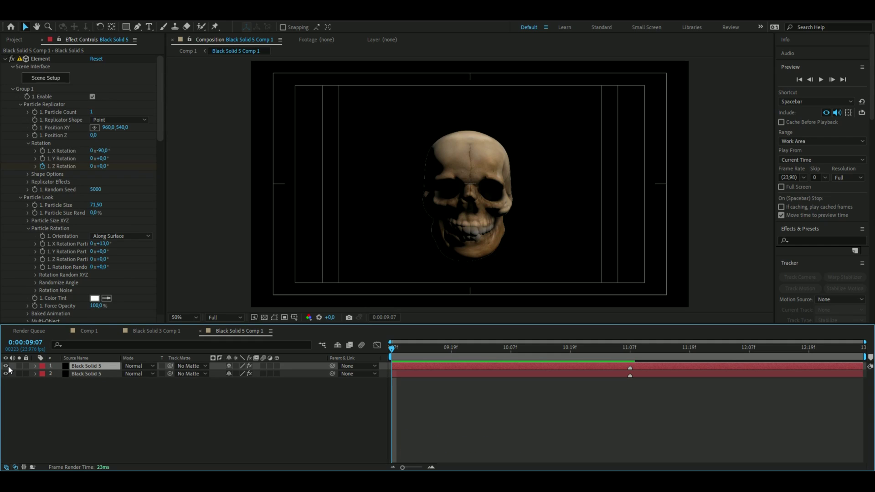
# - Apply S_EdgeDetect to the lower Black Solid 5 layer and set its Effect to Chroma Edges
pyautogui.click(87, 373)
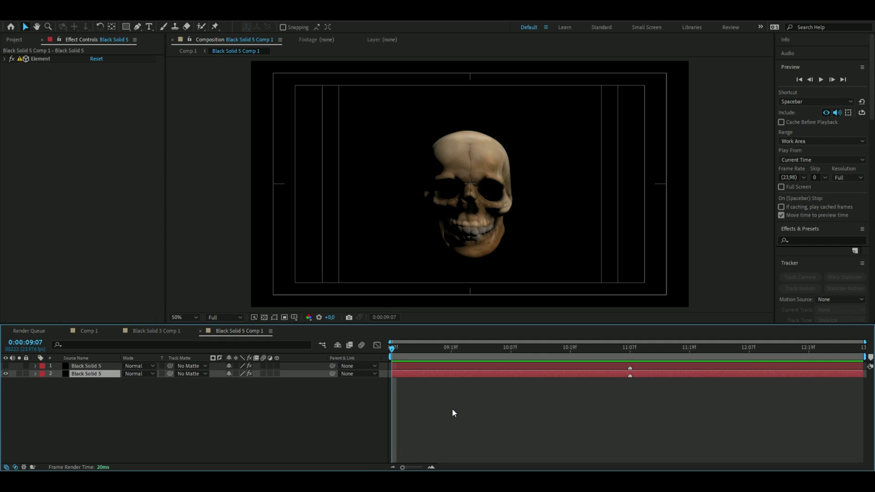
pyautogui.hotkey('ctrl', 'space')
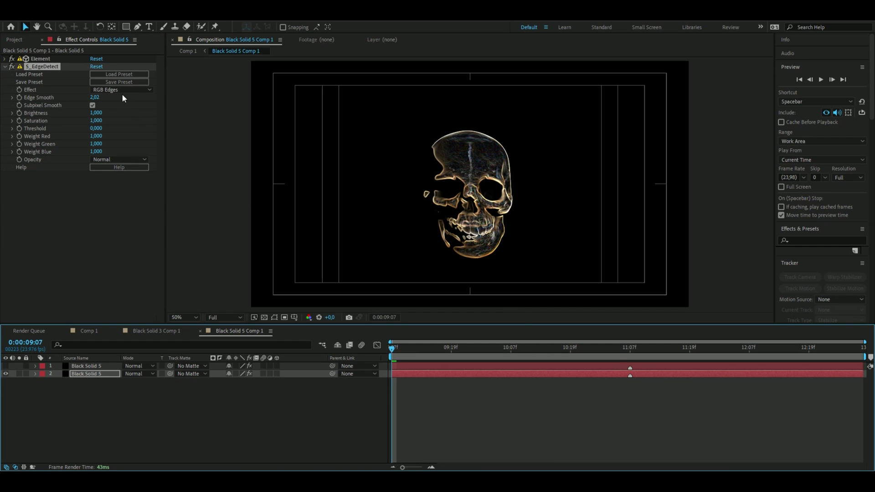
pyautogui.click(121, 87)
pyautogui.click(124, 110)
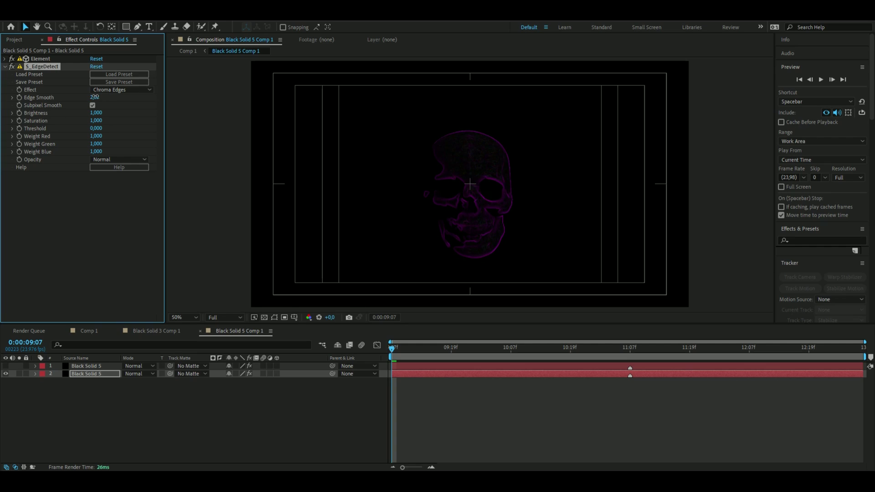
# - Tune S_EdgeDetect with Edge Smooth 0, Saturation 1,470, Threshold 0,110, Weight Red 1,650, Weight Green 1,310 and Weight Blue 1,140
pyautogui.click(96, 121)
pyautogui.write('1.47')
pyautogui.press('Return')
pyautogui.moveTo(96, 128); pyautogui.dragTo(128, 138)
pyautogui.moveTo(96, 145)
pyautogui.mouseDown()
pyautogui.moveTo(110, 144)
pyautogui.moveTo(105, 153)
pyautogui.mouseUp()
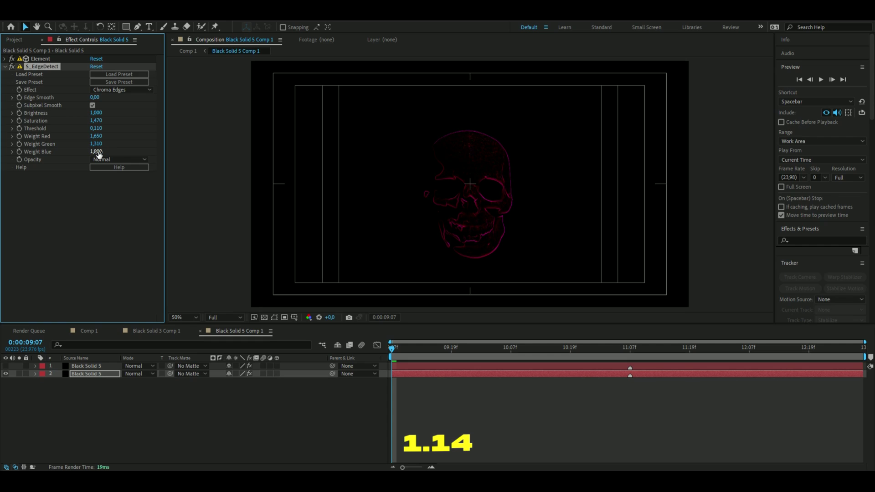
# - Move to 0:00:09:18, apply Deep Glow to the lower Black Solid 5 layer and raise its Exposure
pyautogui.moveTo(392, 349); pyautogui.dragTo(446, 359)
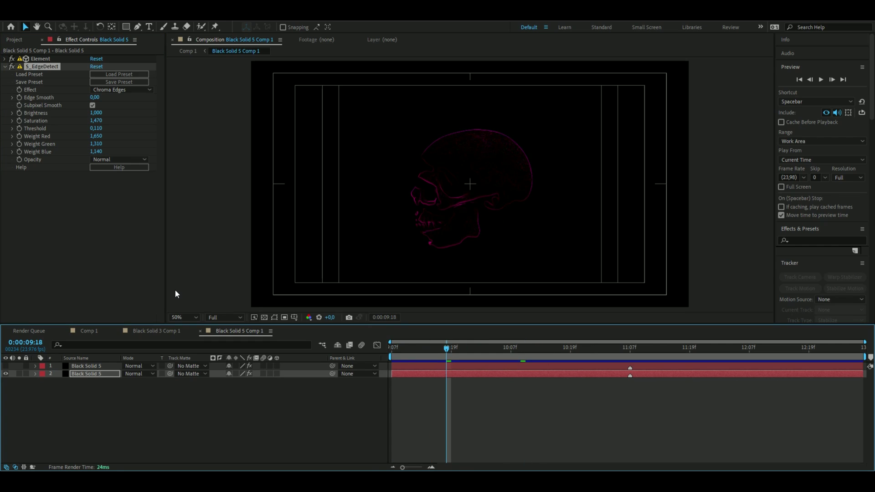
pyautogui.hotkey('ctrl', 'space')
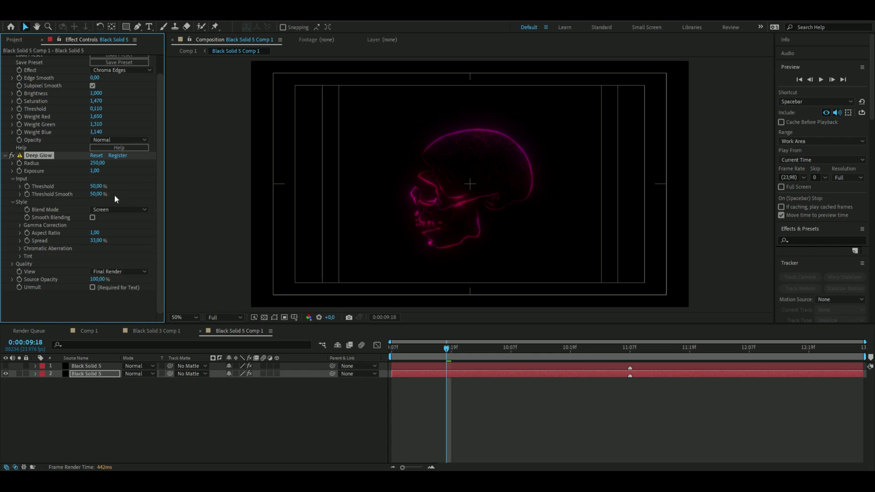
pyautogui.moveTo(95, 171); pyautogui.dragTo(114, 171)
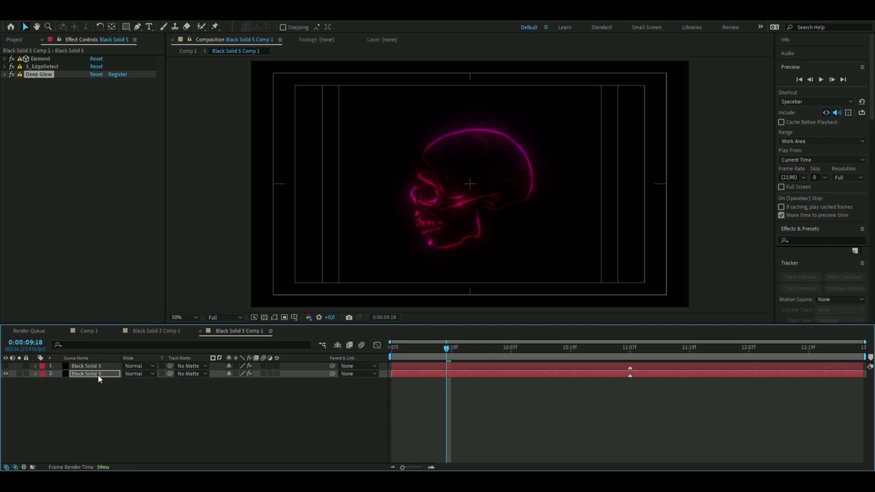
# - Scale the lower Black Solid 5 layer to 23%
pyautogui.click(99, 377)
pyautogui.press('s')
pyautogui.click(239, 381)
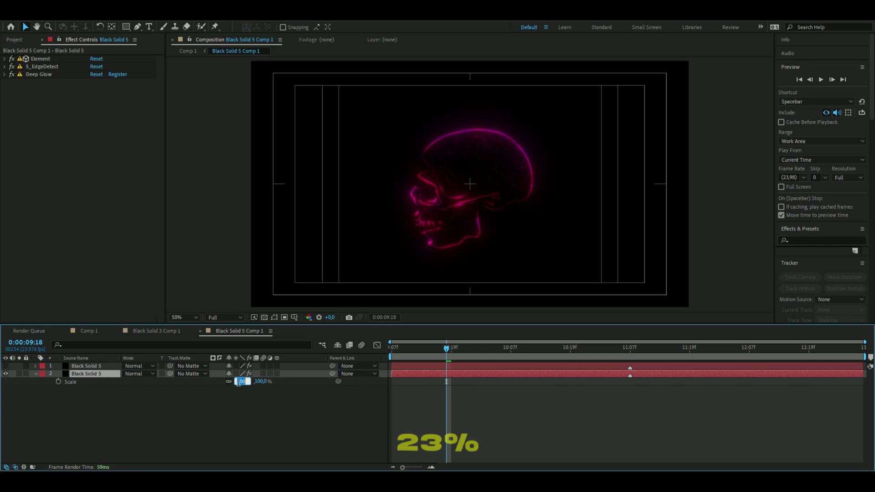
pyautogui.write('23')
pyautogui.press('Return')
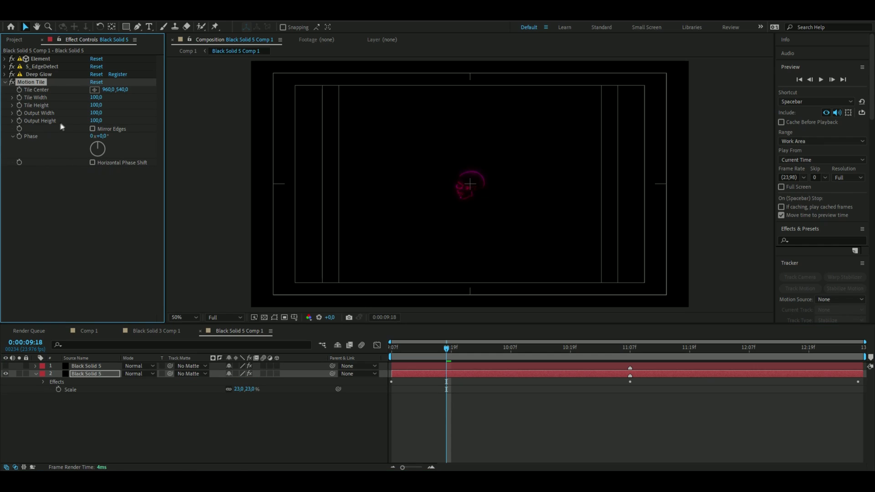
# - Apply Motion Tile to the scaled skull layer with Output Width 450 and Output Height 660
pyautogui.click(96, 113)
pyautogui.write('450')
pyautogui.press('Return')
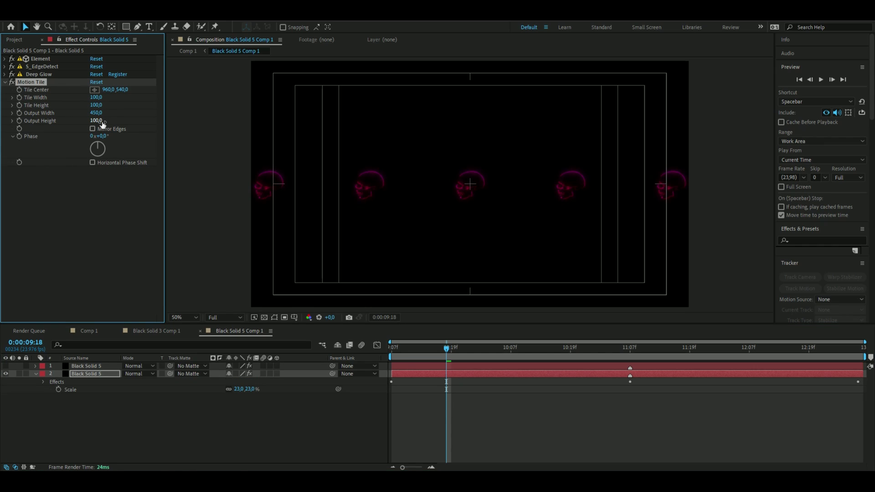
pyautogui.click(96, 121)
pyautogui.write('660')
pyautogui.press('Return')
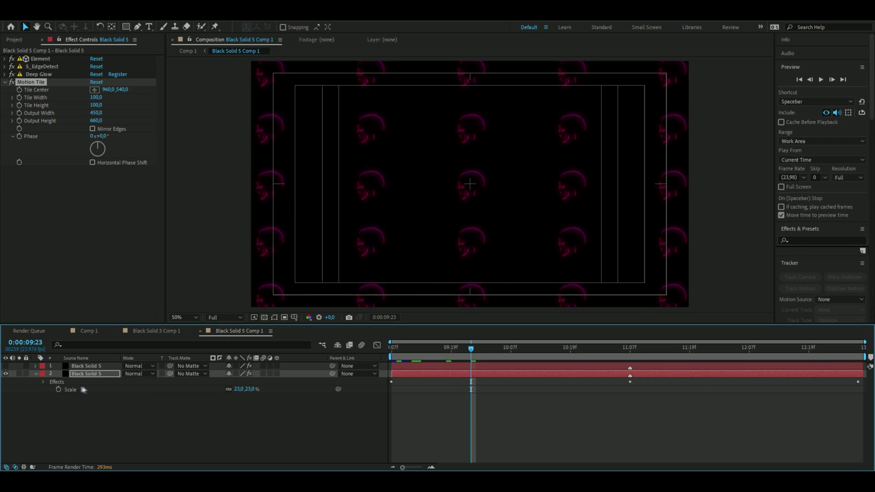
# - Hide the tiled skull layer and add a black solid named part beneath the two skull layers, renamed front skull and bg skull
pyautogui.click(5, 373)
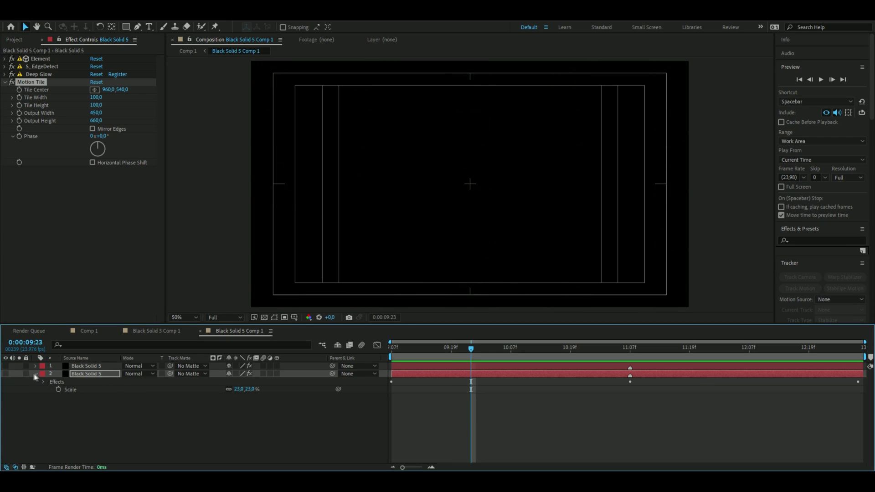
pyautogui.click(89, 417)
pyautogui.rightClick(90, 416)
pyautogui.moveTo(119, 305)
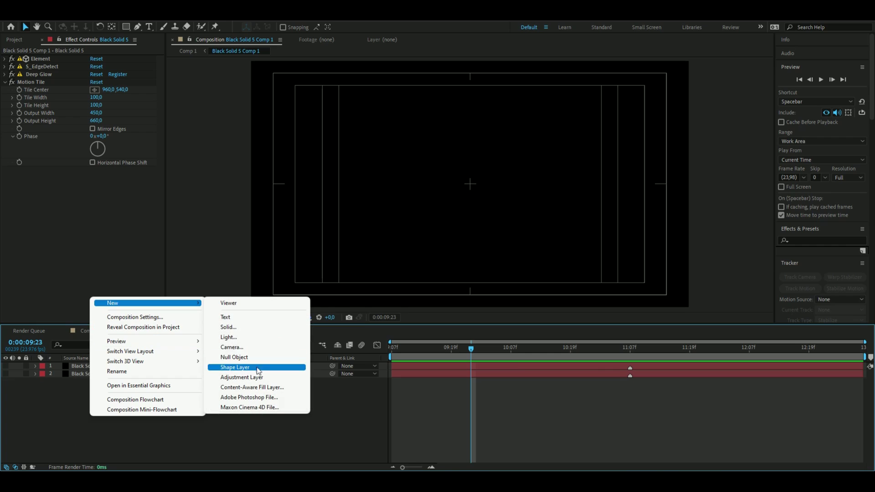
pyautogui.click(233, 327)
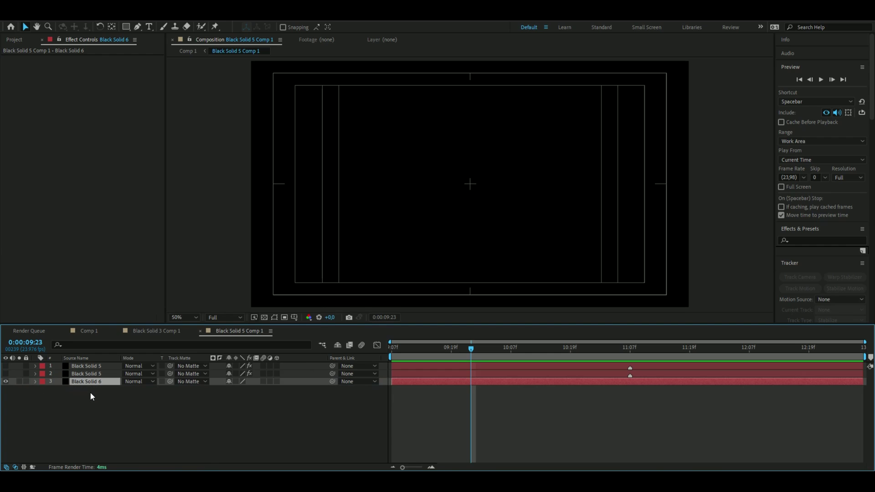
pyautogui.rightClick(93, 383)
pyautogui.click(120, 356)
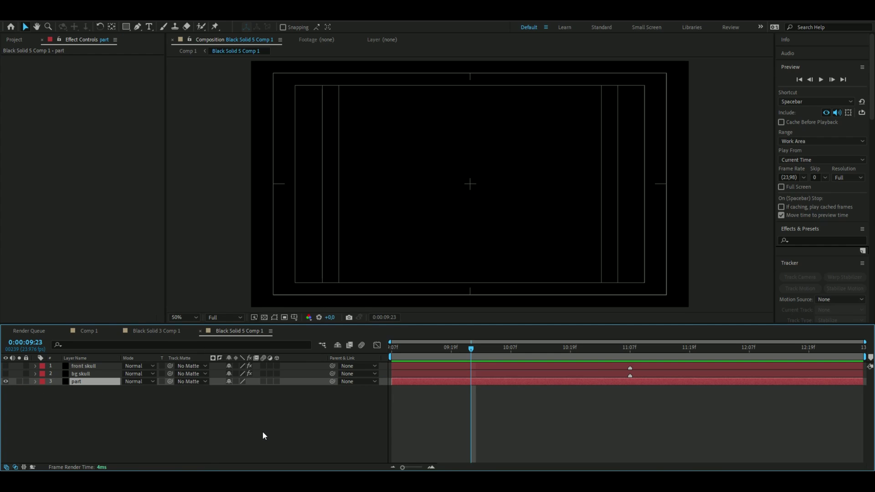
# - Apply CC Particle World to the part layer
pyautogui.hotkey('ctrl', 'space')
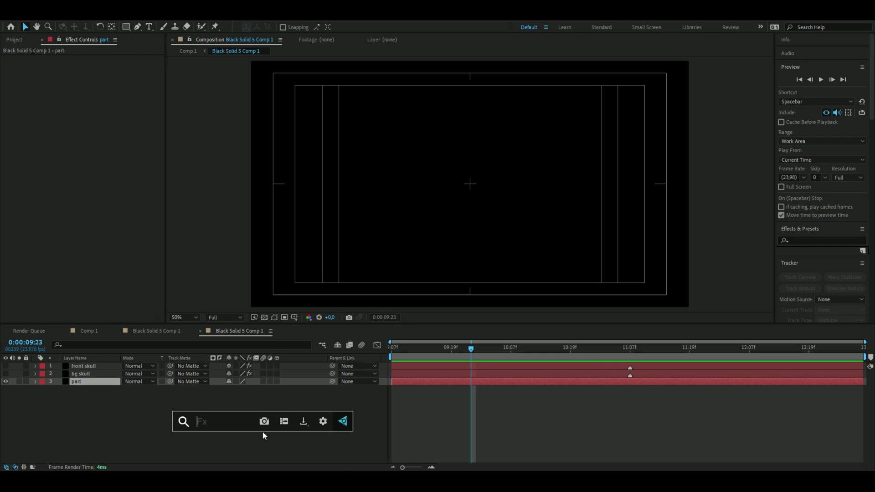
pyautogui.write('par')
pyautogui.click(262, 431)
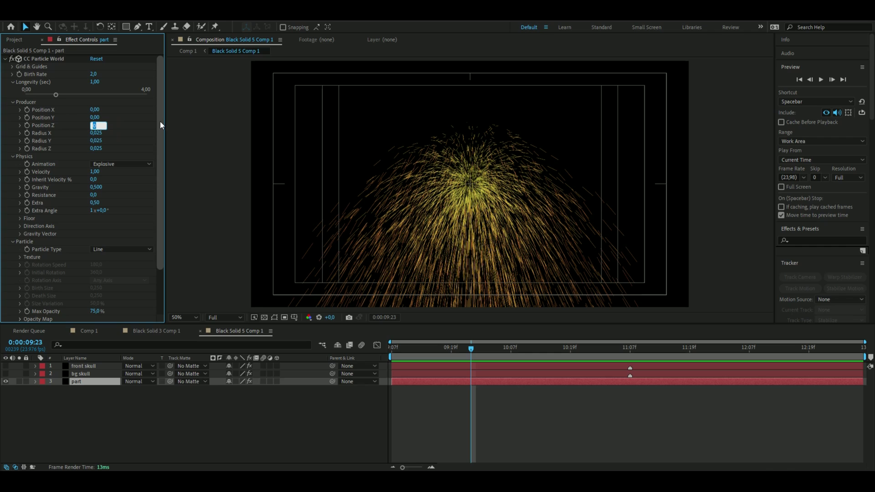
# - Set the particle Producer's Position Z to -0,48 and its Radius X, Y and Z to 0
pyautogui.press('BackSpace')
pyautogui.write('-0.48')
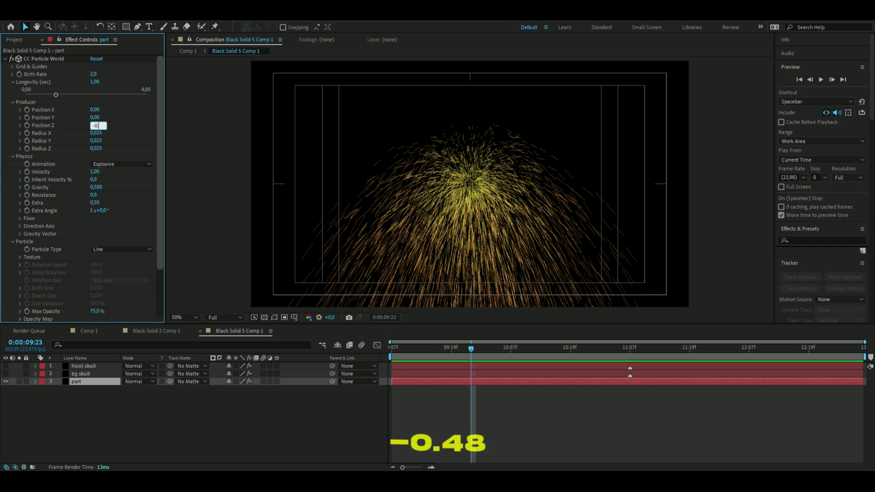
pyautogui.press('Return')
pyautogui.click(97, 133)
pyautogui.write('0')
pyautogui.press('Return')
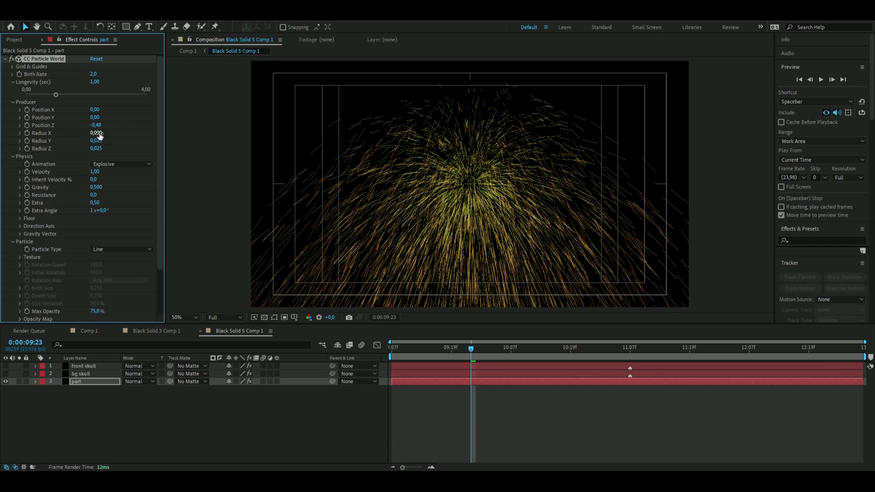
pyautogui.moveTo(97, 141)
pyautogui.mouseDown()
pyautogui.moveTo(86, 142)
pyautogui.moveTo(91, 149)
pyautogui.mouseUp()
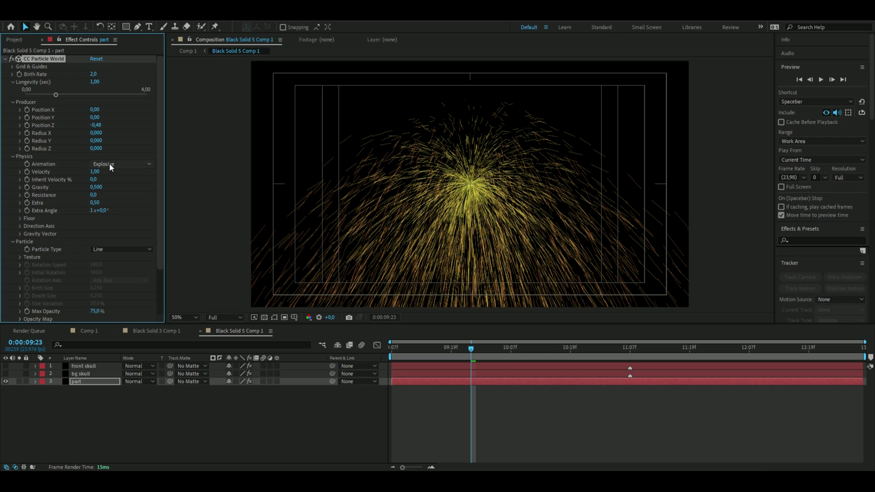
# - Set the particle Physics to the Twirly animation with Gravity 0 and Resistance 5,2
pyautogui.click(108, 163)
pyautogui.click(129, 228)
pyautogui.scroll(-1, 116, 176)
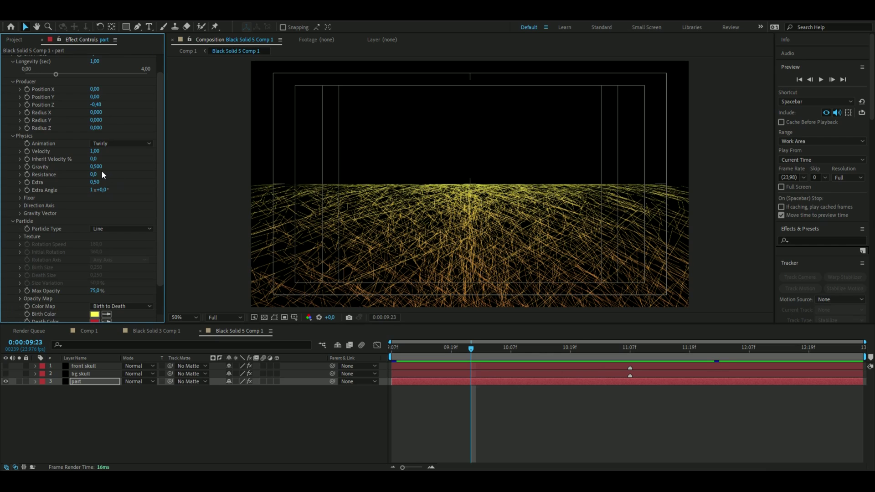
pyautogui.click(97, 167)
pyautogui.write('0')
pyautogui.press('Return')
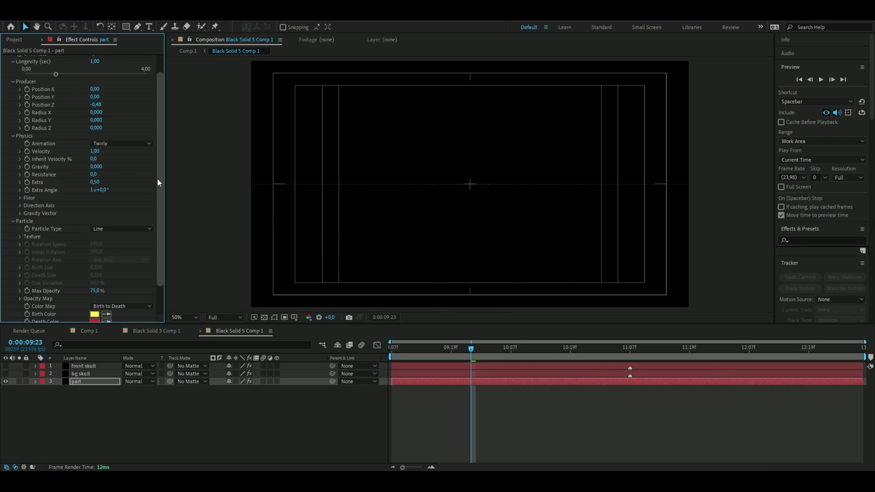
pyautogui.press('Tab')
pyautogui.write('5,2')
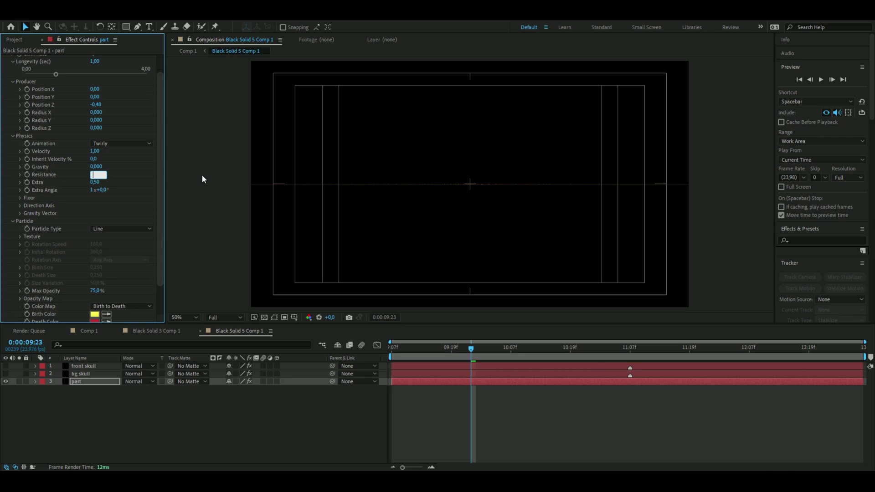
pyautogui.press('Return')
# - Change the CC Particle World Particle Type to Textured Disc
pyautogui.scroll(-1, 61, 208)
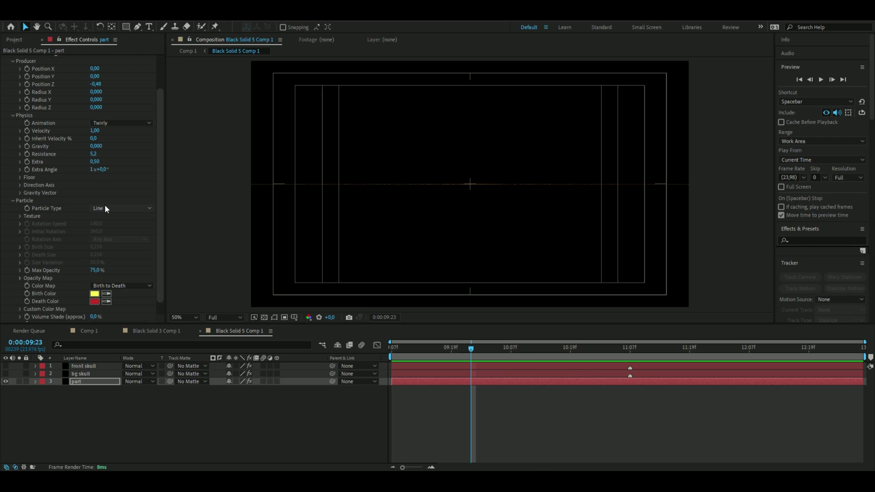
pyautogui.click(117, 210)
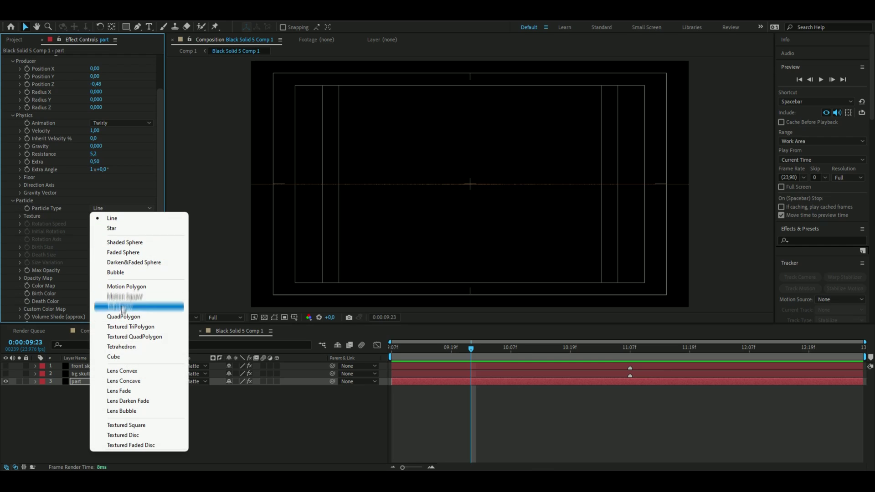
pyautogui.click(140, 436)
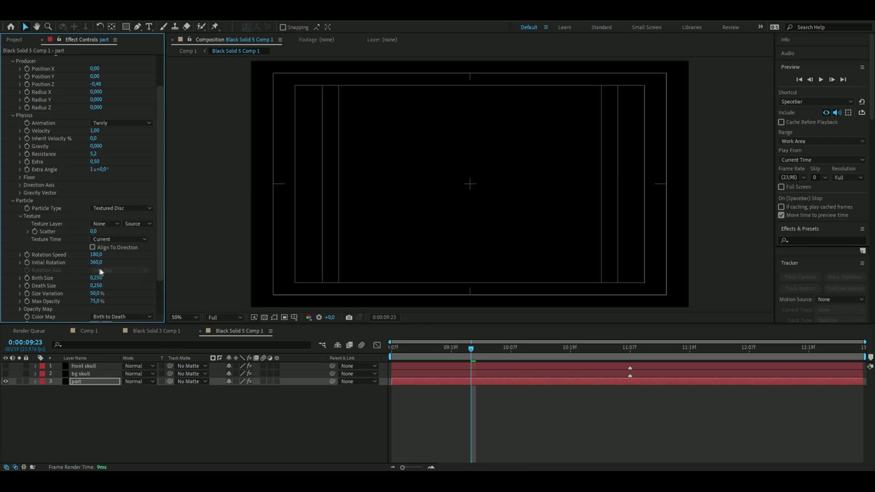
# - Add the colourful photo image above the part layer, hide it, and assign it as the particles' Texture Layer
pyautogui.moveTo(263, 481)
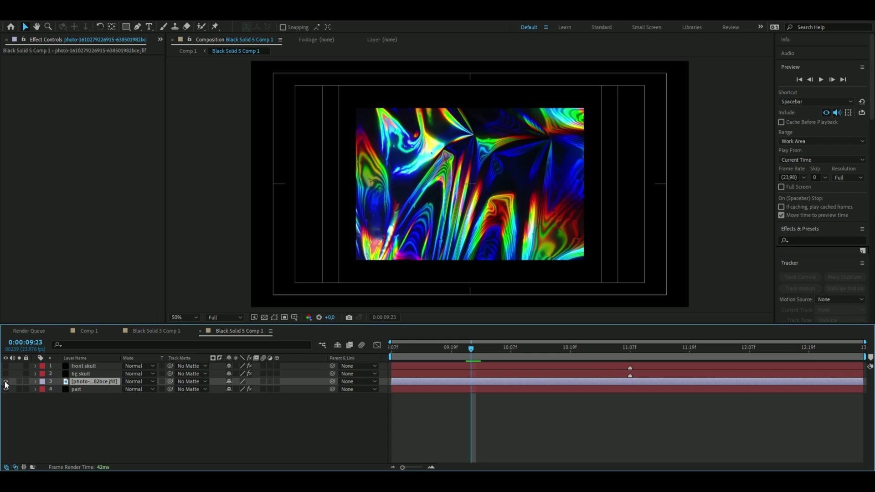
pyautogui.click(6, 382)
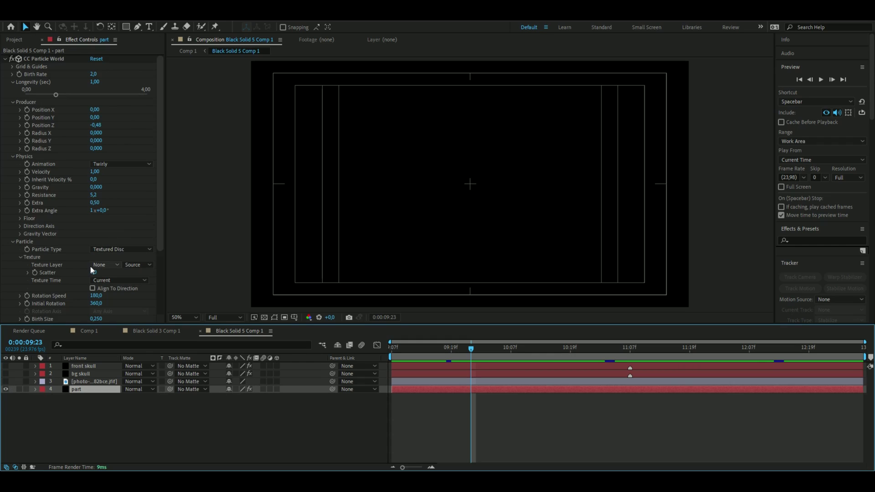
pyautogui.click(96, 266)
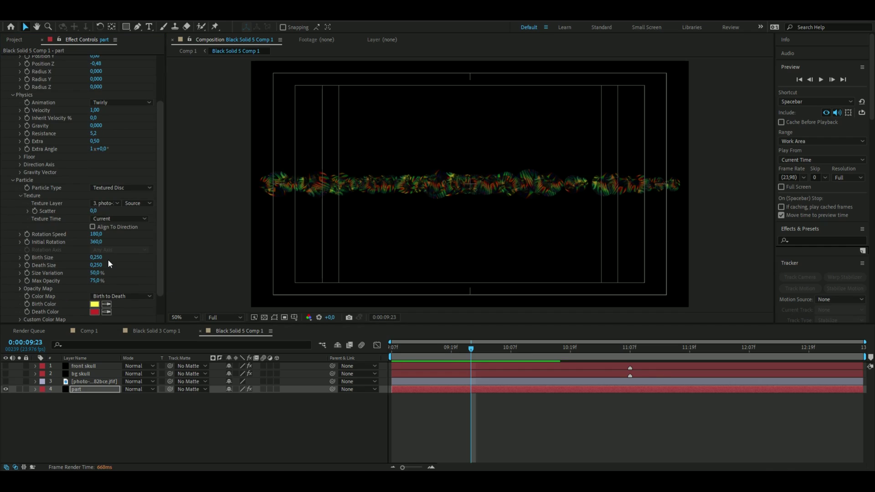
# - Set the particles' Birth Size to 0, Death Size to 0,075, and both Size Variation and Max Opacity to 100%
pyautogui.click(97, 258)
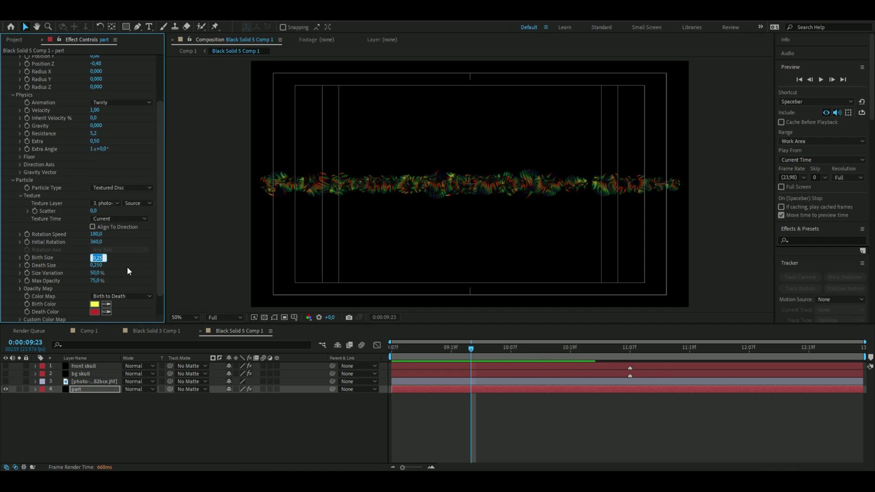
pyautogui.write('0')
pyautogui.press('Return')
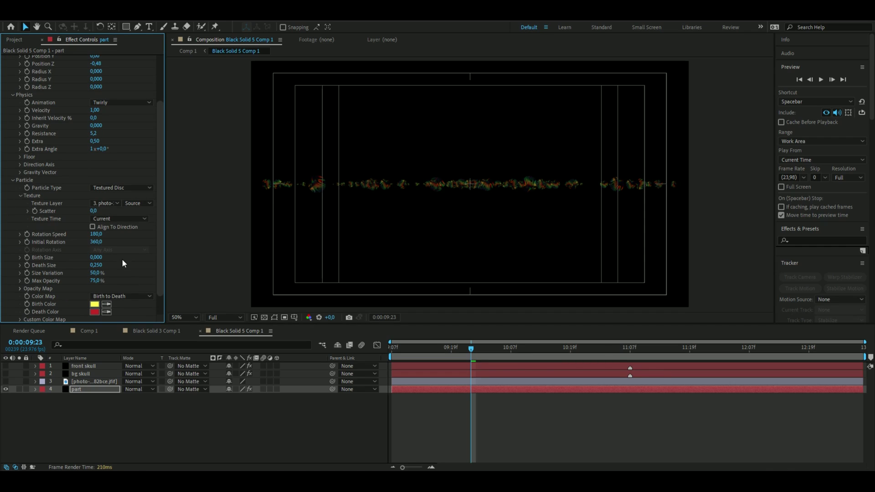
pyautogui.write('0.075')
pyautogui.press('Return')
pyautogui.moveTo(97, 274); pyautogui.dragTo(163, 273)
pyautogui.moveTo(96, 281); pyautogui.dragTo(258, 272)
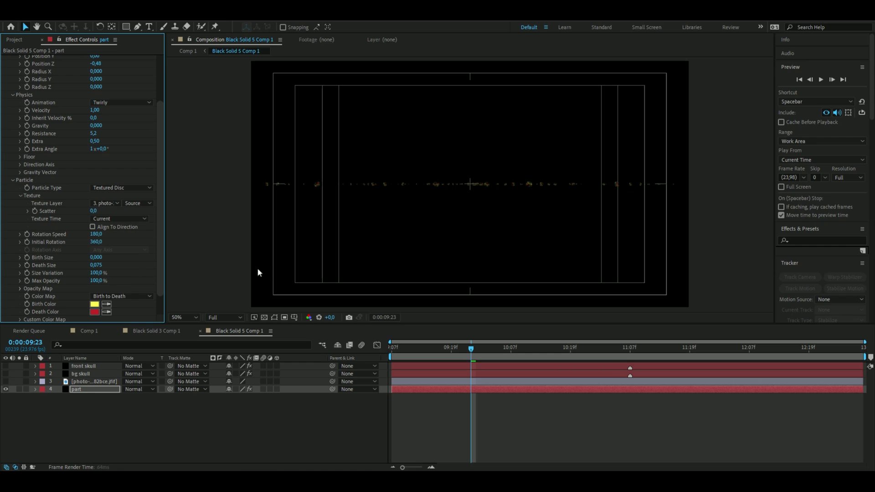
# - Set the particles' Birth Color to cyan and replace the red Death Color with a new colour
pyautogui.scroll(-1, 104, 278)
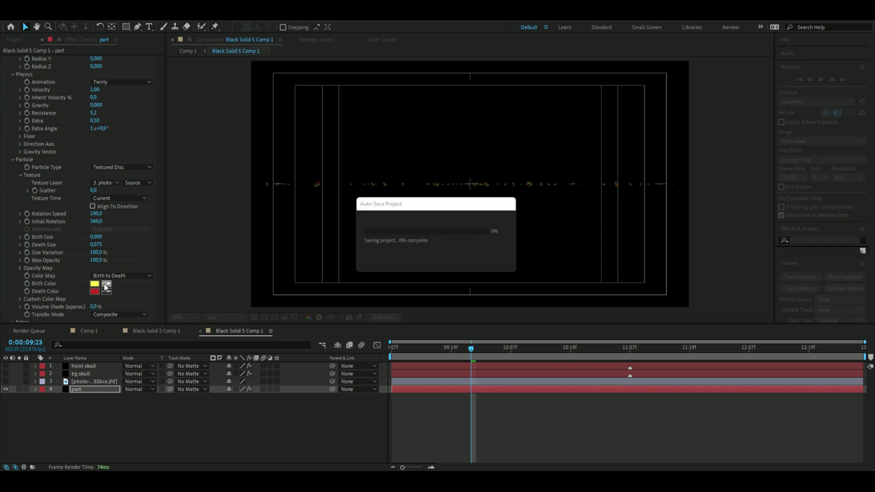
pyautogui.click(105, 284)
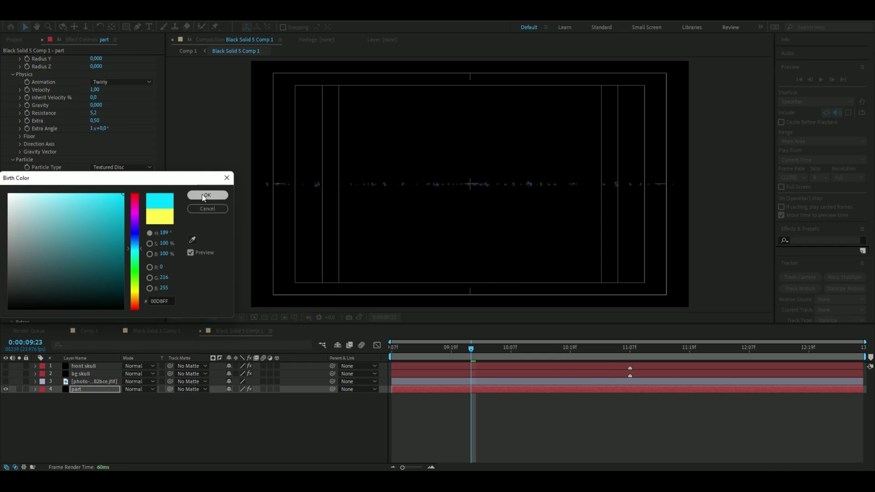
pyautogui.click(207, 196)
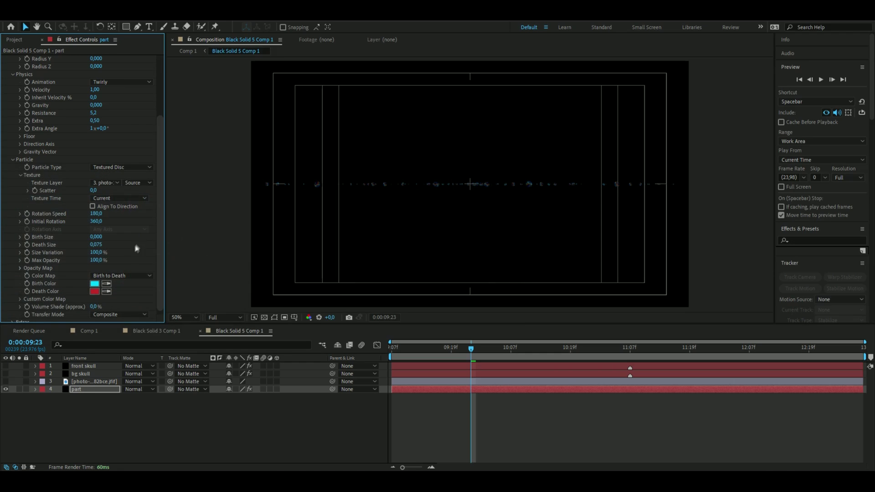
pyautogui.click(95, 291)
pyautogui.click(136, 214)
pyautogui.click(209, 195)
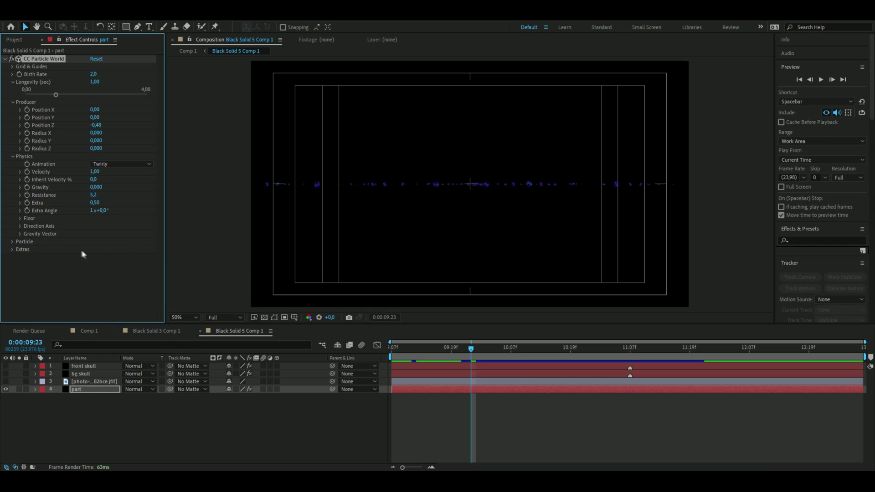
# - Set the particles' Direction Axis Y to 0 and Axis Z to 1,000
pyautogui.click(20, 227)
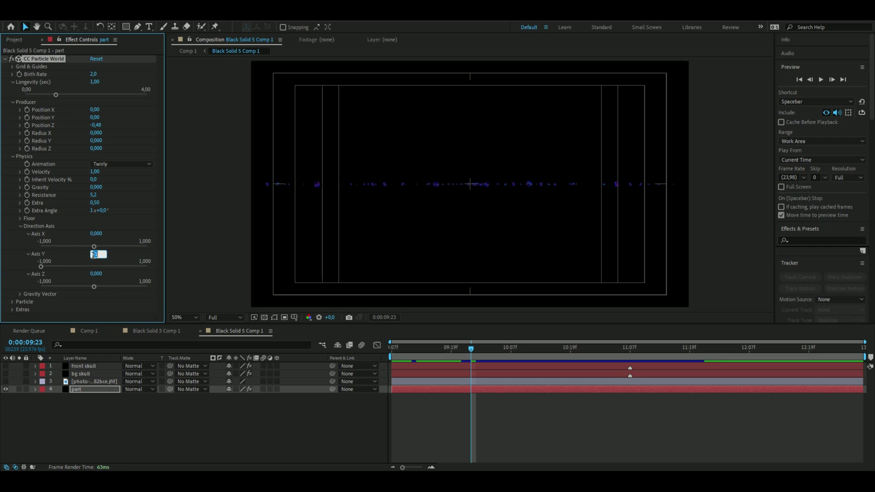
pyautogui.write('0')
pyautogui.press('Return')
pyautogui.moveTo(94, 287); pyautogui.dragTo(147, 291)
# - Split the part layer at 0:00:10:19, delete the first piece, and shift the remaining piece to start at the composition's beginning
pyautogui.moveTo(471, 349); pyautogui.dragTo(568, 394)
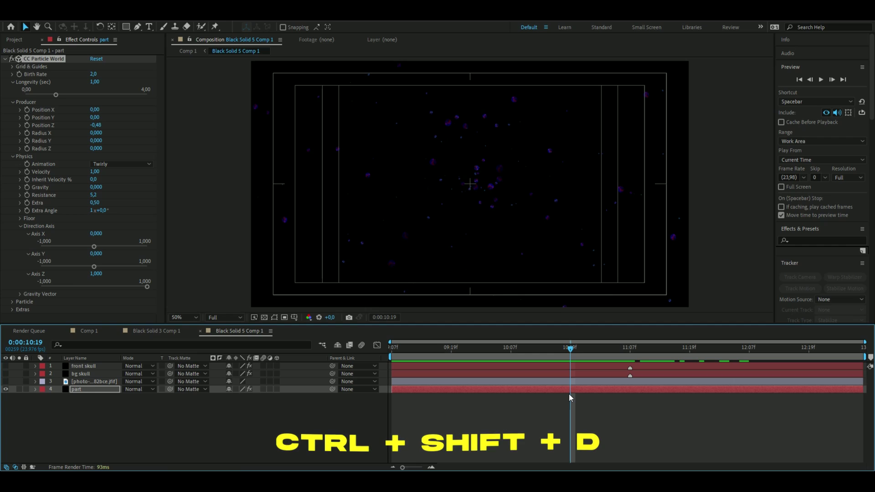
pyautogui.hotkey('ctrl', 'shift', 'd')
pyautogui.click(557, 398)
pyautogui.press('Delete')
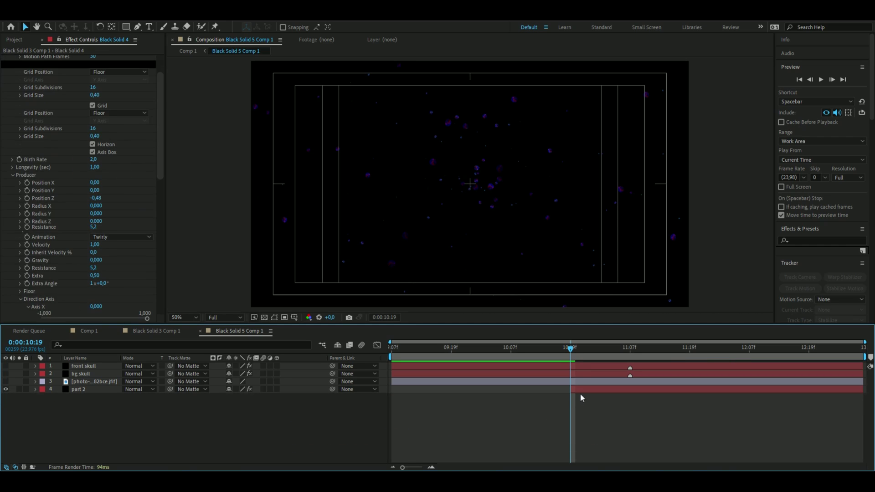
pyautogui.moveTo(581, 390); pyautogui.dragTo(401, 403)
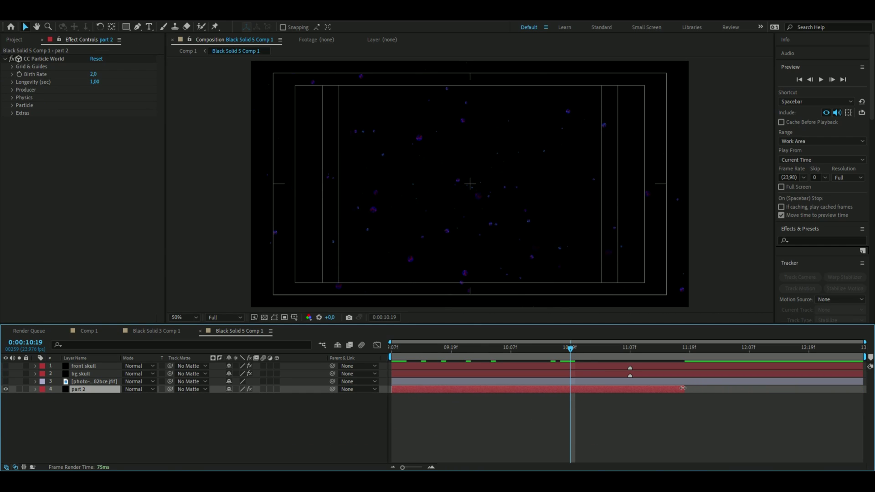
# - Extend the part 2 layer to the composition's end and apply Deep Glow to it with an increased Exposure
pyautogui.moveTo(682, 388); pyautogui.dragTo(863, 389)
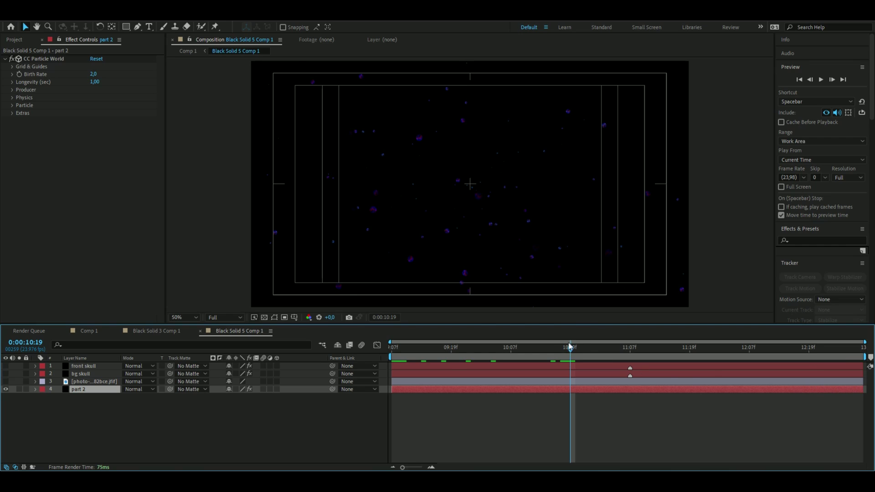
pyautogui.click(446, 347)
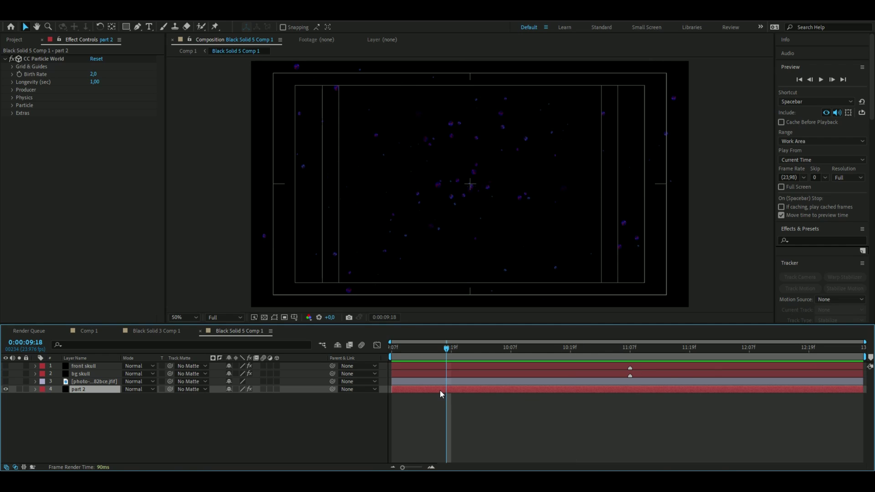
pyautogui.hotkey('ctrl', 'space')
pyautogui.write('deep')
pyautogui.press('Return')
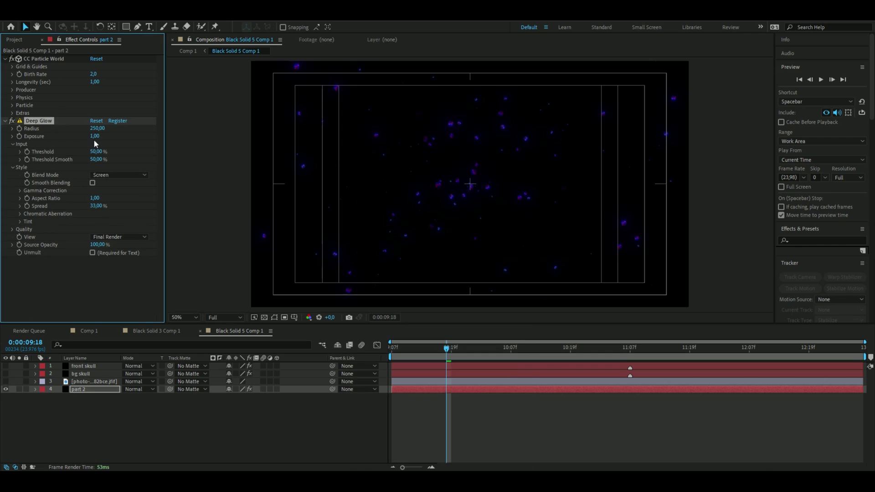
pyautogui.moveTo(94, 135); pyautogui.dragTo(145, 141)
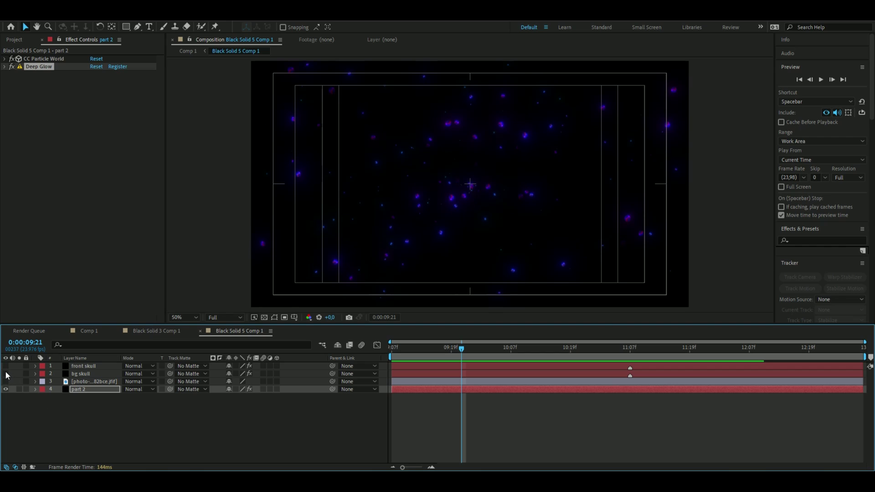
# - Show the bg skull and front skull layers, and give front skull a Deep Glow with Exposure 2 and Unmult enabled
pyautogui.click(5, 374)
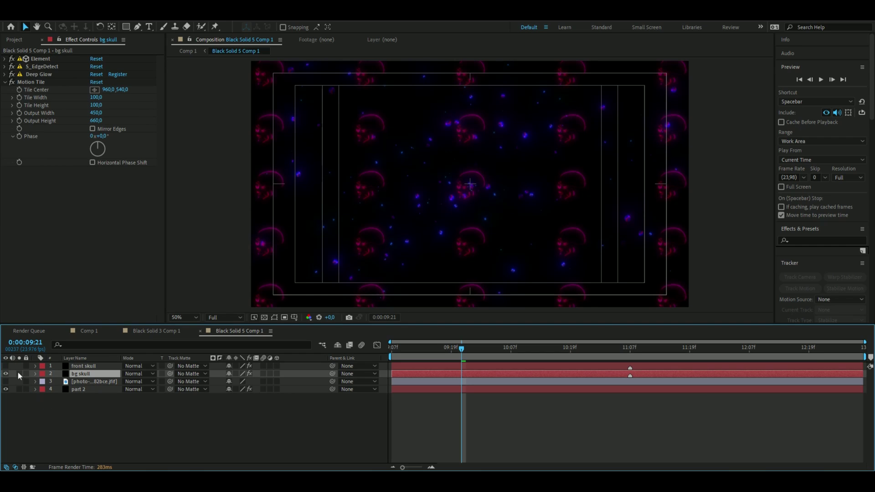
pyautogui.click(5, 366)
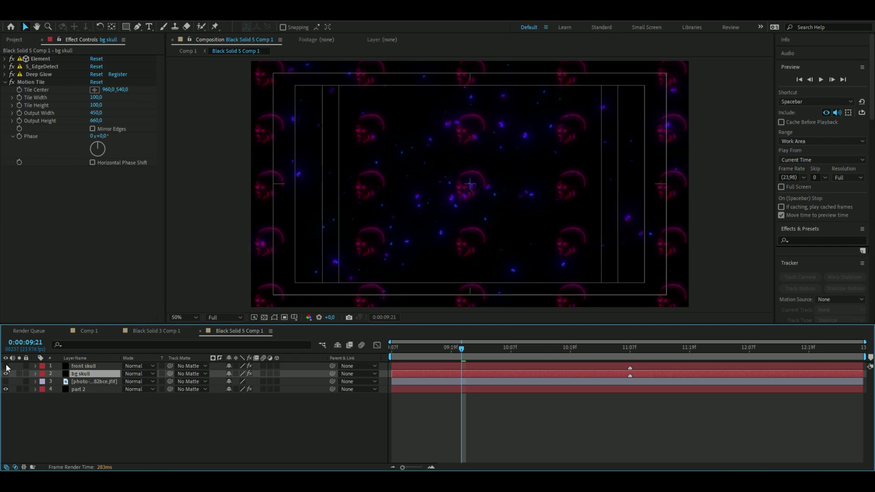
pyautogui.click(96, 367)
pyautogui.click(5, 59)
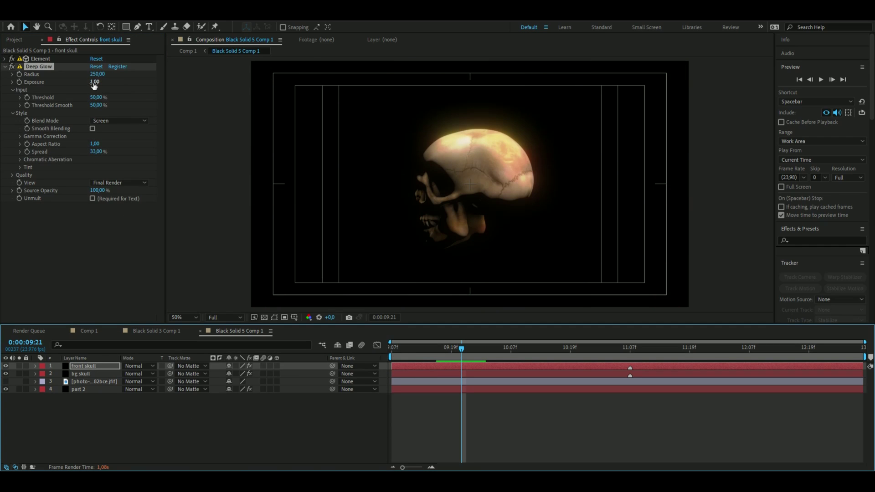
pyautogui.click(94, 82)
pyautogui.write('2')
pyautogui.press('Return')
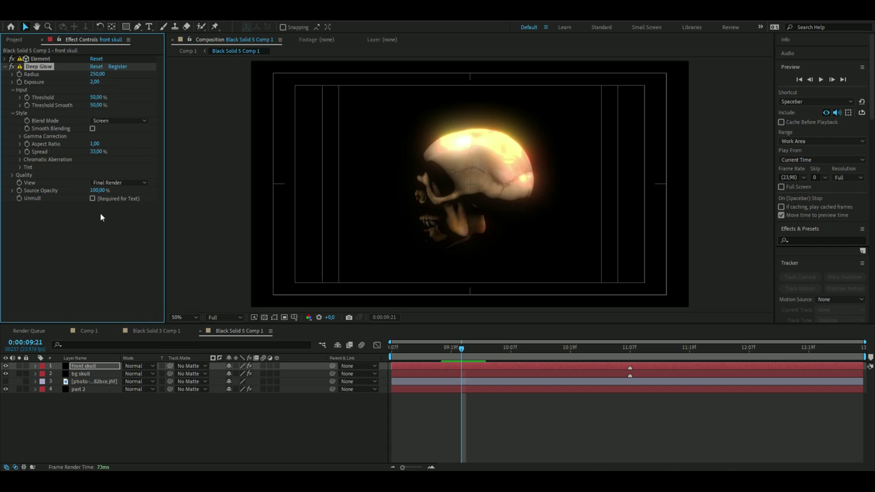
pyautogui.click(93, 198)
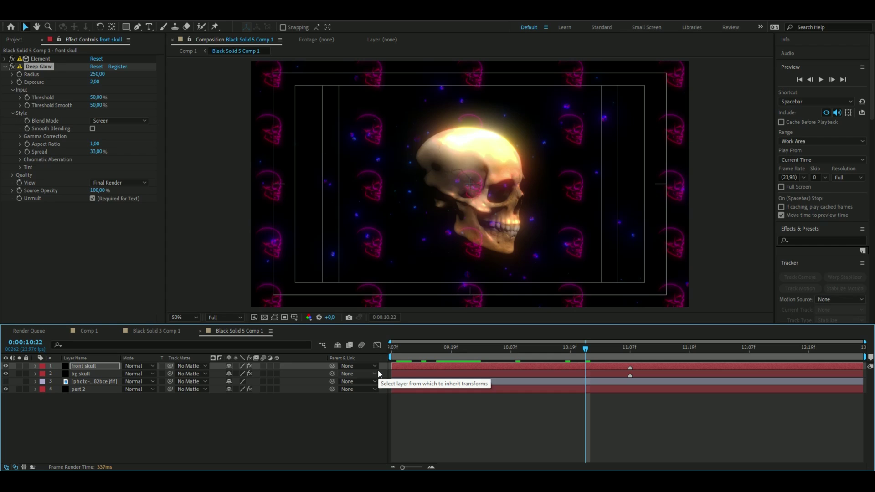
# - Add an adjustment layer with Turbulent Displace and place it directly below the front skull layer
pyautogui.click(263, 416)
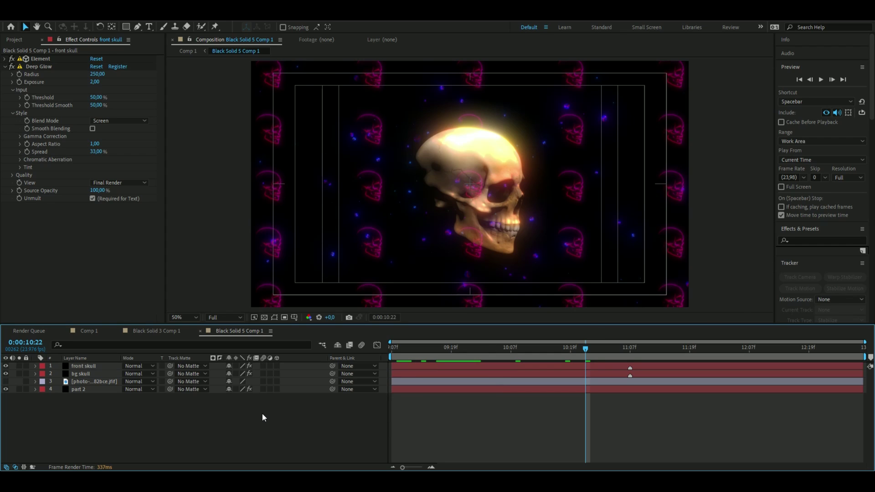
pyautogui.hotkey('ctrl', 'alt', 'y')
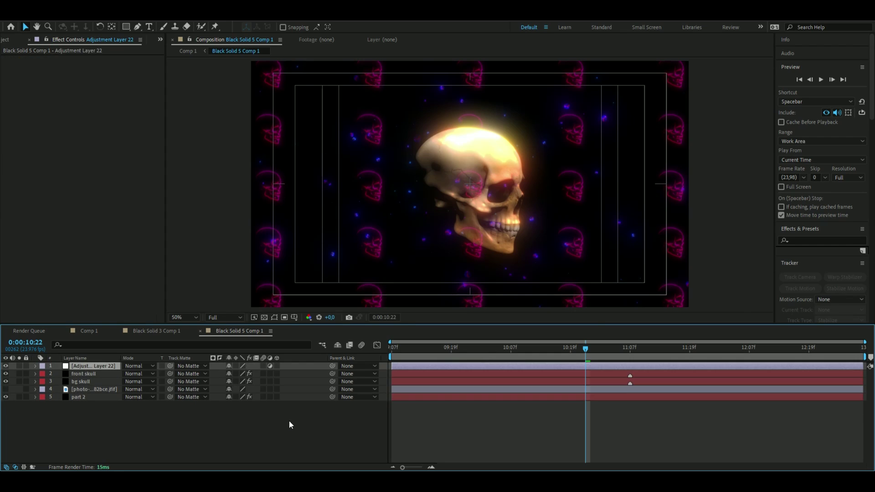
pyautogui.hotkey('ctrl', 'space')
pyautogui.write('turb')
pyautogui.click(289, 379)
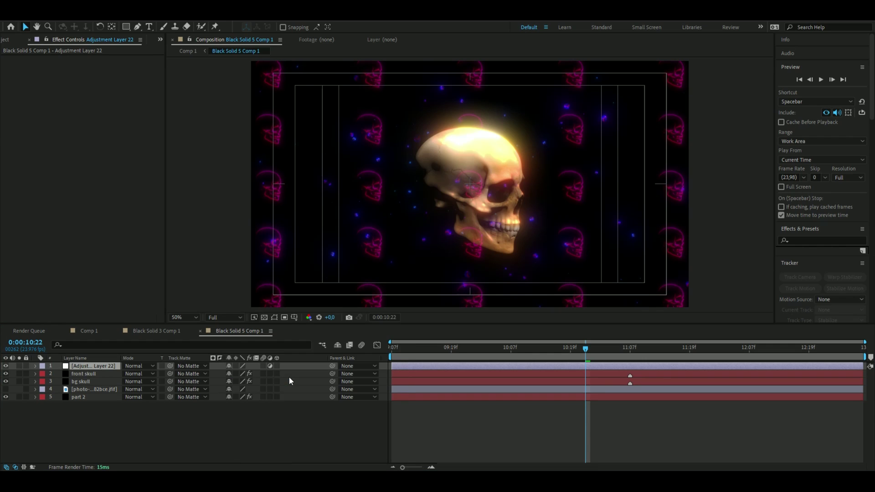
pyautogui.click(93, 367)
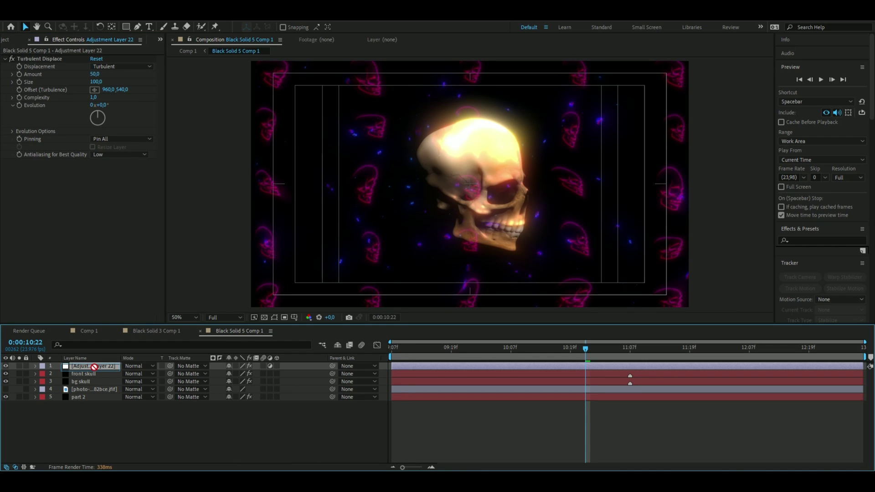
pyautogui.moveTo(94, 368); pyautogui.dragTo(98, 381)
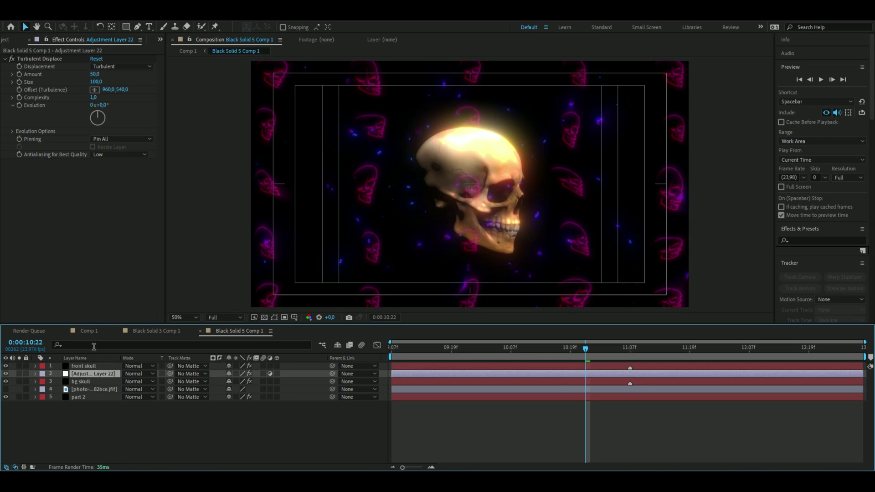
# - Set the Turbulent Displace Amount to 20 and Size to 300
pyautogui.click(96, 74)
pyautogui.write('20')
pyautogui.press('Return')
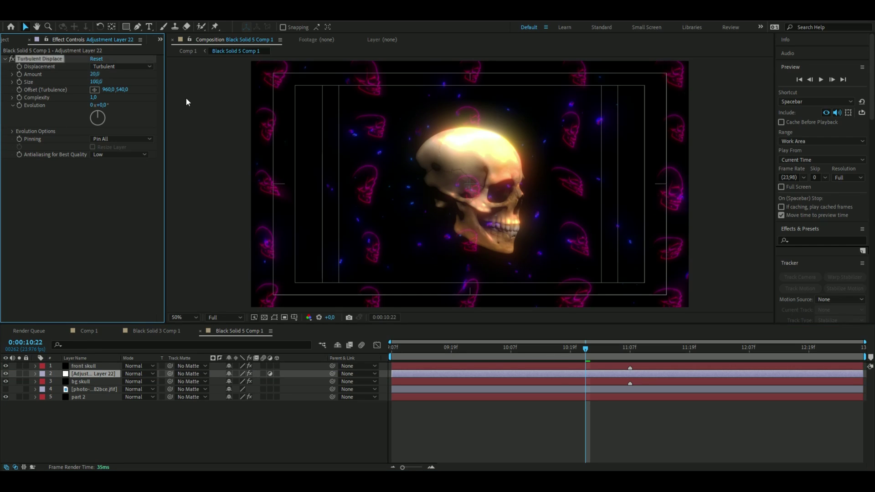
pyautogui.click(104, 81)
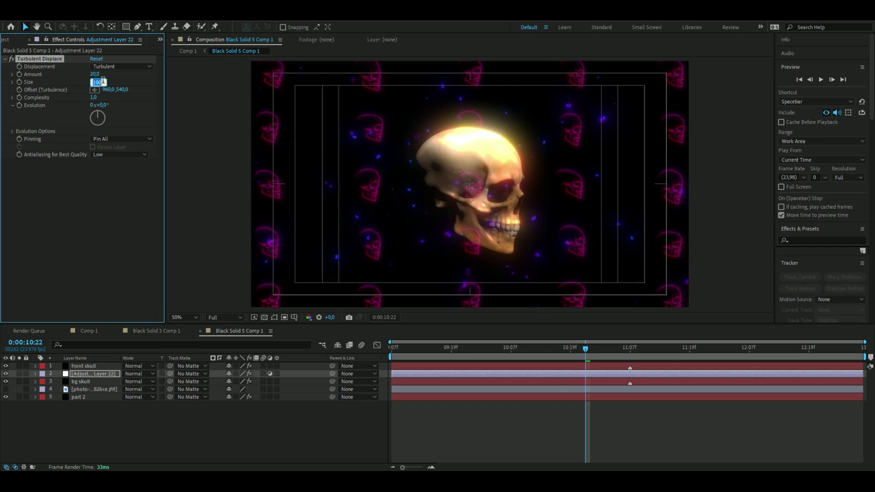
pyautogui.write('300')
pyautogui.press('Return')
# - Animate the Turbulent Displace Evolution from a keyframe at the composition's start to a changed angle at its end
pyautogui.moveTo(585, 349); pyautogui.dragTo(392, 349)
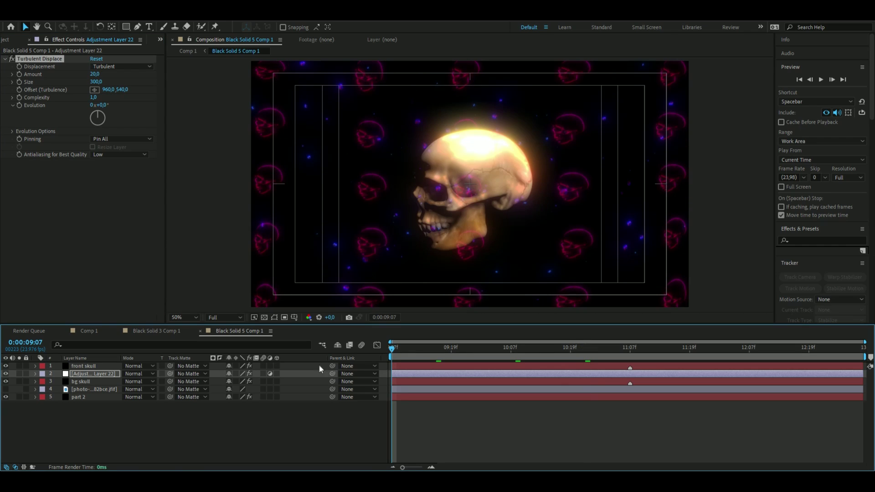
pyautogui.click(19, 106)
pyautogui.press('End')
pyautogui.moveTo(94, 118)
pyautogui.mouseDown()
pyautogui.moveTo(98, 127)
pyautogui.moveTo(86, 126)
pyautogui.moveTo(98, 108)
pyautogui.mouseUp()
pyautogui.moveTo(860, 350); pyautogui.dragTo(845, 350)
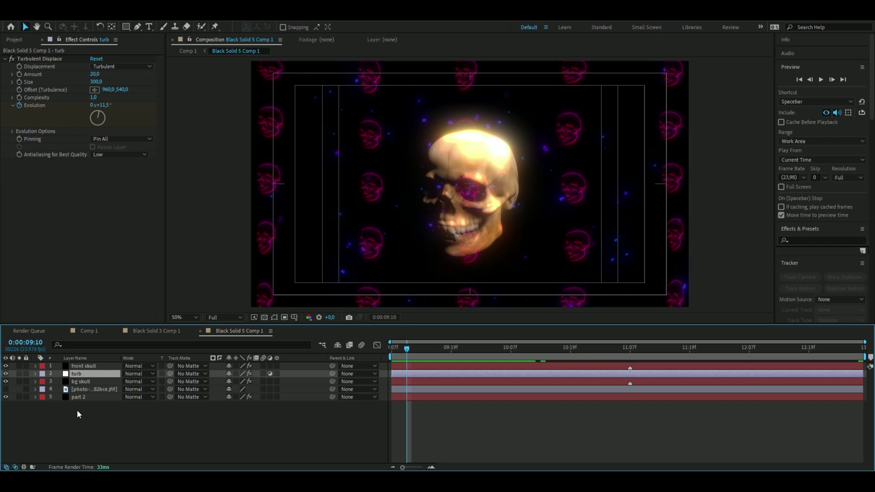
# - Add an adjustment layer named warp above turb with Wave Warp, using Wave Type Noise and Direction 0°
pyautogui.hotkey('ctrl', 'alt', 'y')
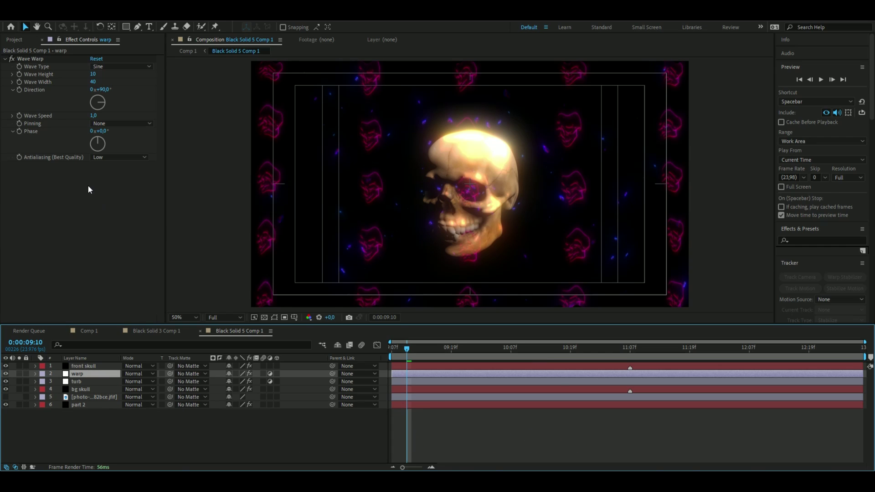
pyautogui.click(114, 66)
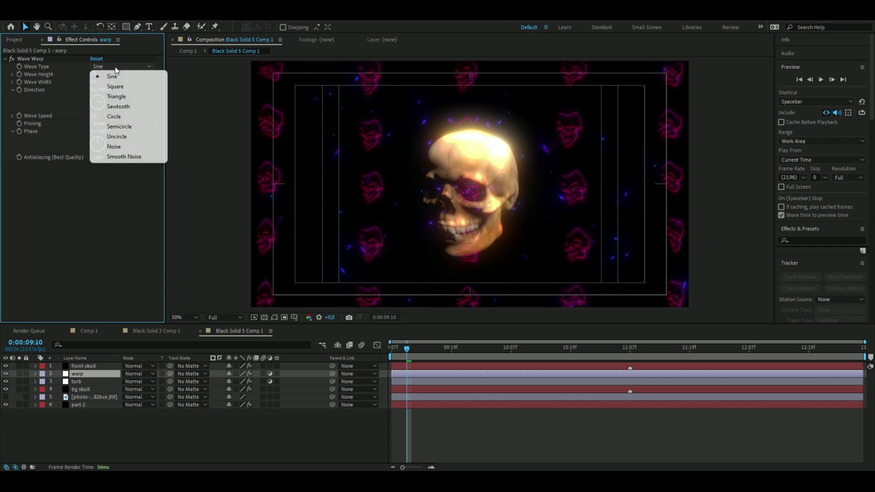
pyautogui.click(119, 145)
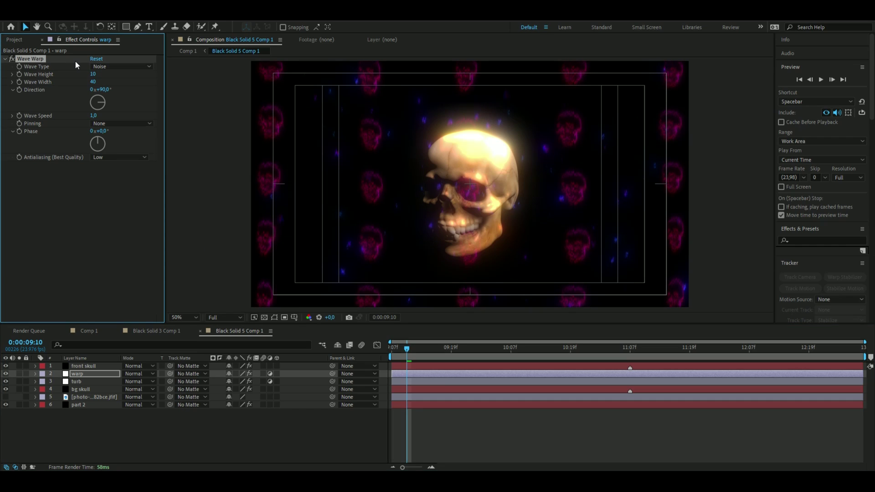
pyautogui.click(93, 83)
pyautogui.click(106, 90)
pyautogui.write('0')
pyautogui.press('Return')
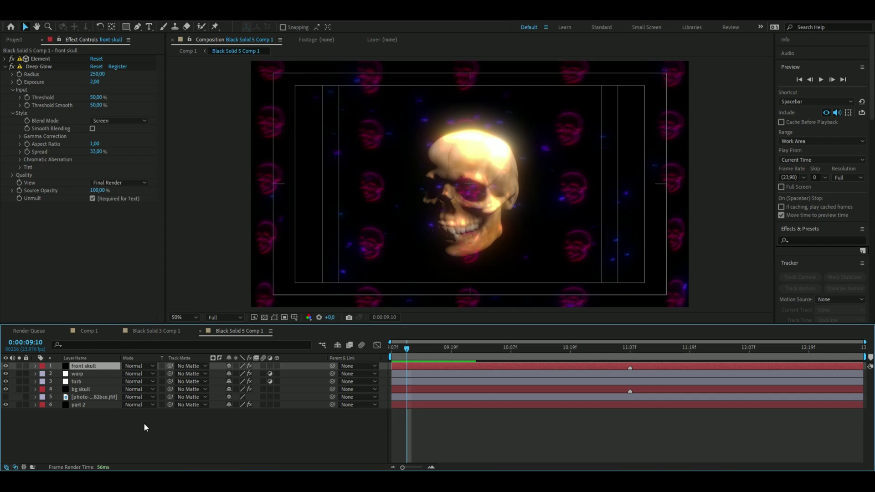
# - Add an adjustment layer above front skull with the BCC Halftone effect and lower its HT Scale
pyautogui.hotkey('ctrl', 'alt', 'y')
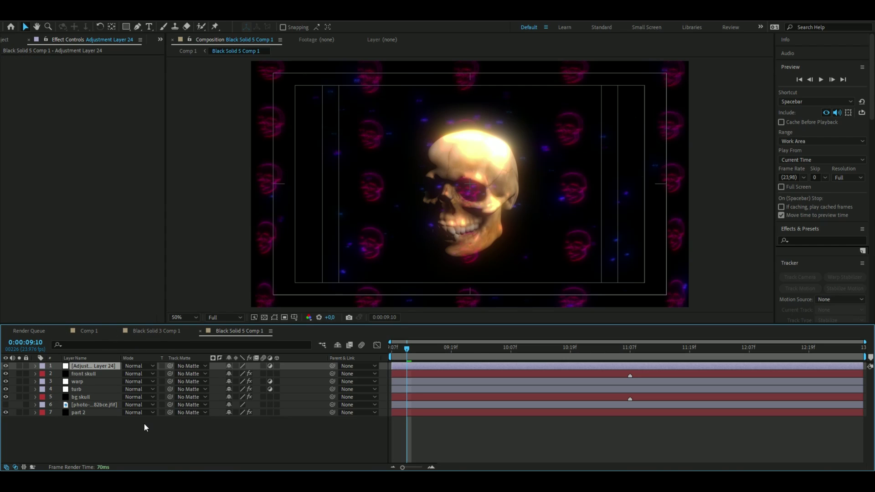
pyautogui.hotkey('ctrl', 'space')
pyautogui.write('hl')
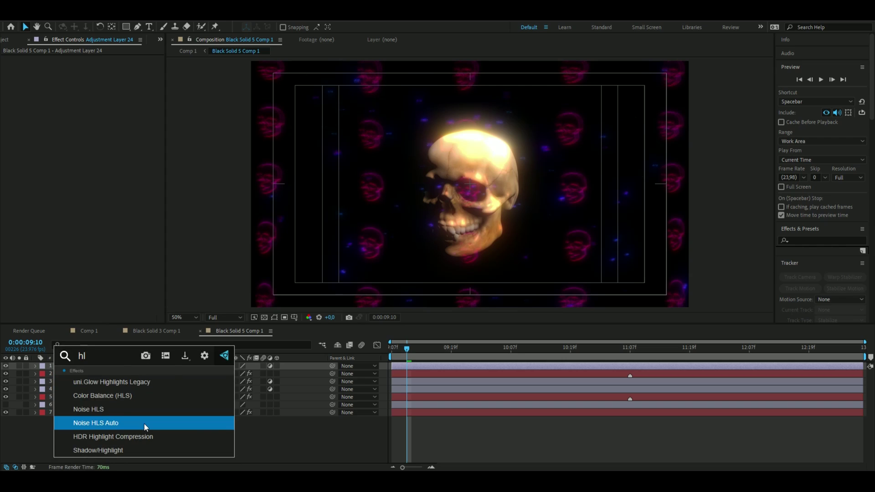
pyautogui.press('Return')
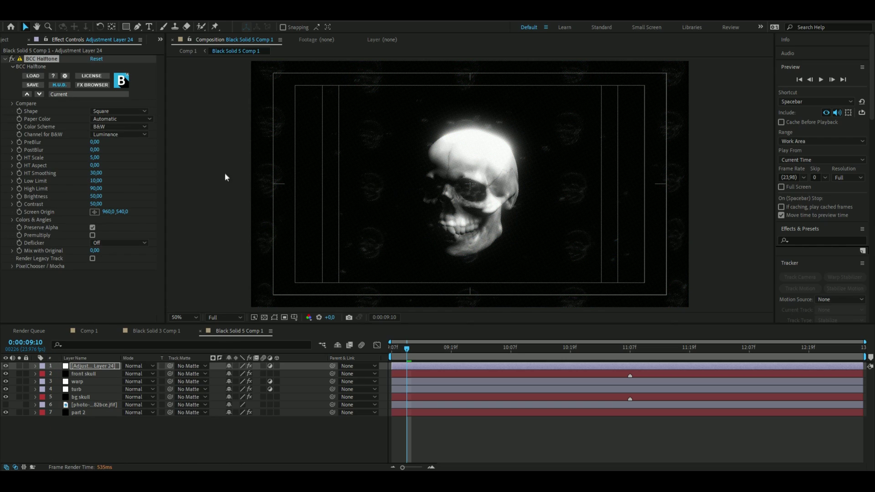
pyautogui.moveTo(95, 157); pyautogui.dragTo(93, 162)
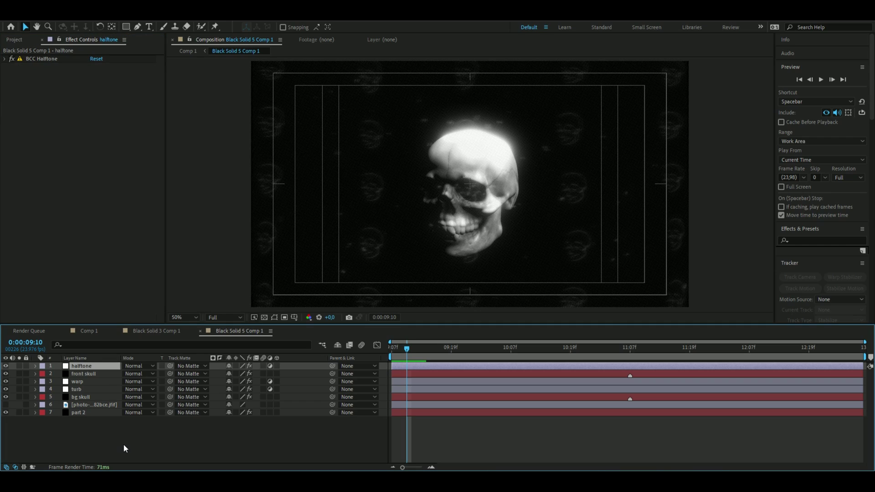
# - Add an adjustment layer above halftone with the S_Flicker effect and set its Rand Color Amp to 1
pyautogui.hotkey('ctrl', 'alt', 'y')
pyautogui.hotkey('ctrl', 'space')
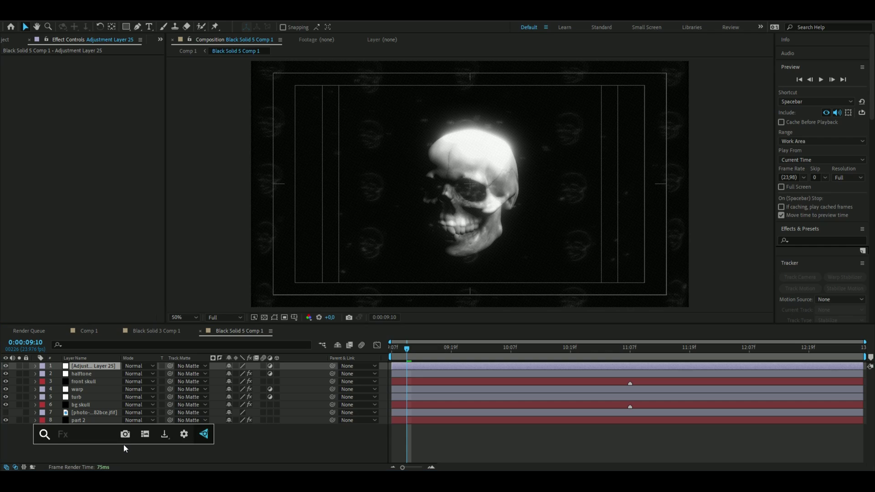
pyautogui.write('fli')
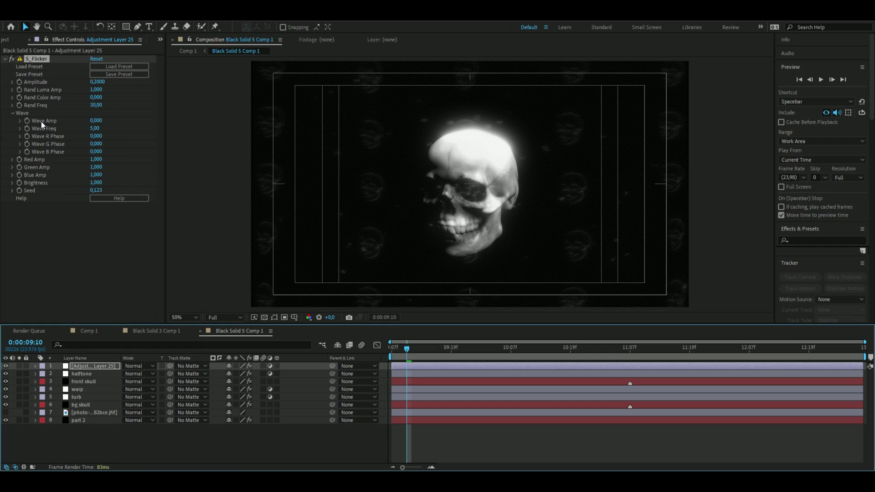
pyautogui.click(96, 98)
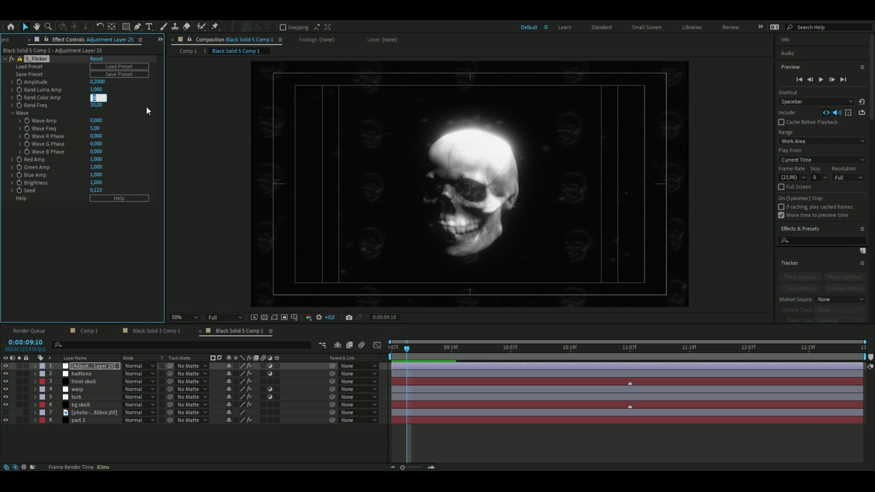
pyautogui.write('1')
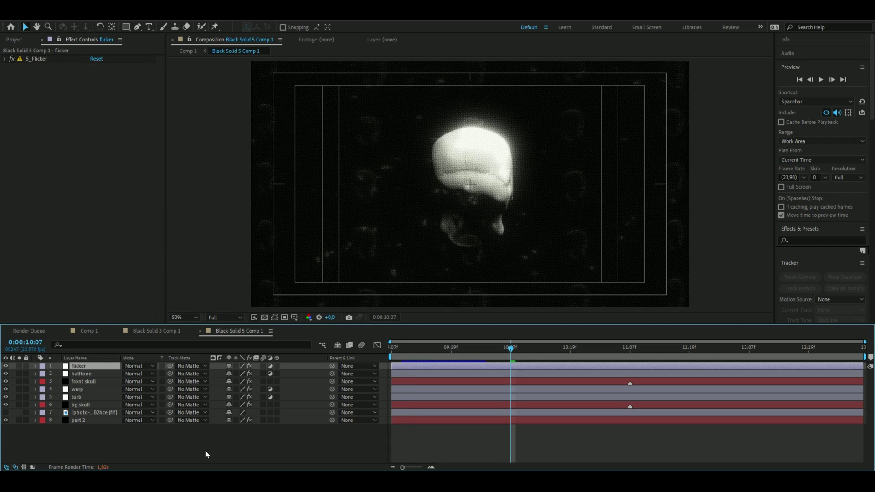
# - Add an adjustment layer with CC Vignette above the flicker layer and check the composition at several times
pyautogui.click(204, 450)
pyautogui.hotkey('ctrl', 'alt', 'y')
pyautogui.hotkey('ctrl', 'space')
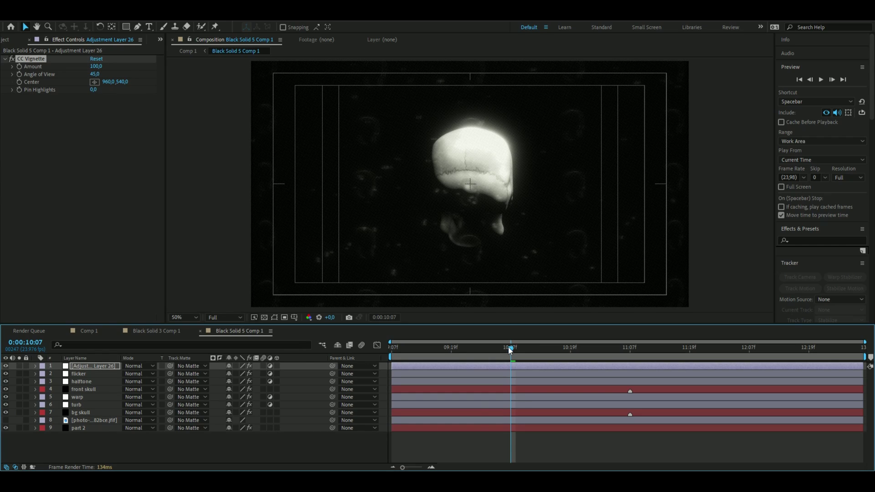
pyautogui.moveTo(511, 349); pyautogui.dragTo(448, 353)
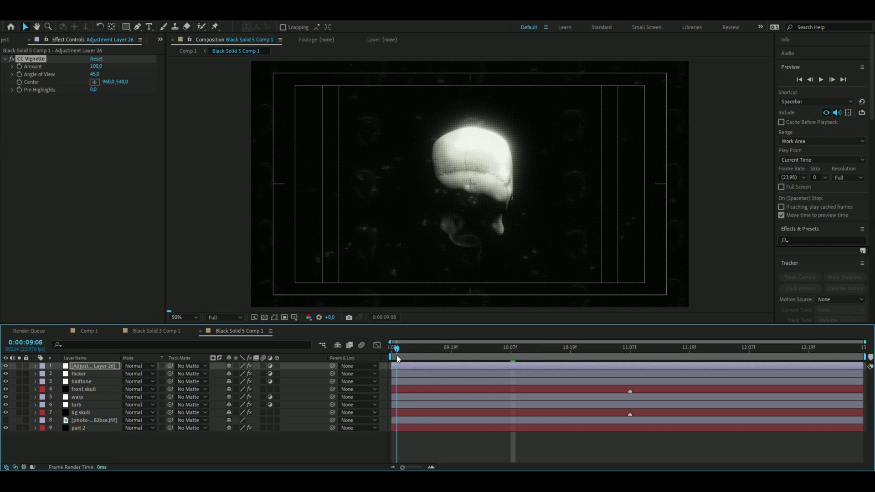
pyautogui.press(',')
pyautogui.click(510, 349)
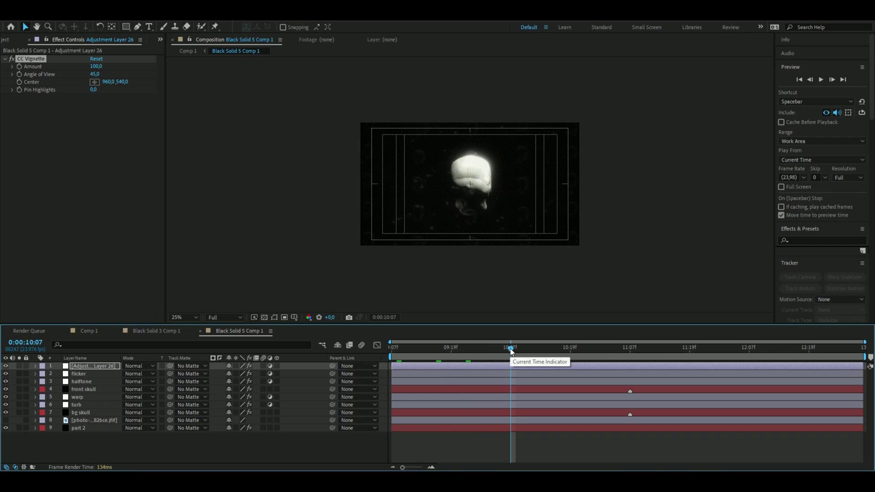
pyautogui.moveTo(511, 349); pyautogui.dragTo(575, 350)
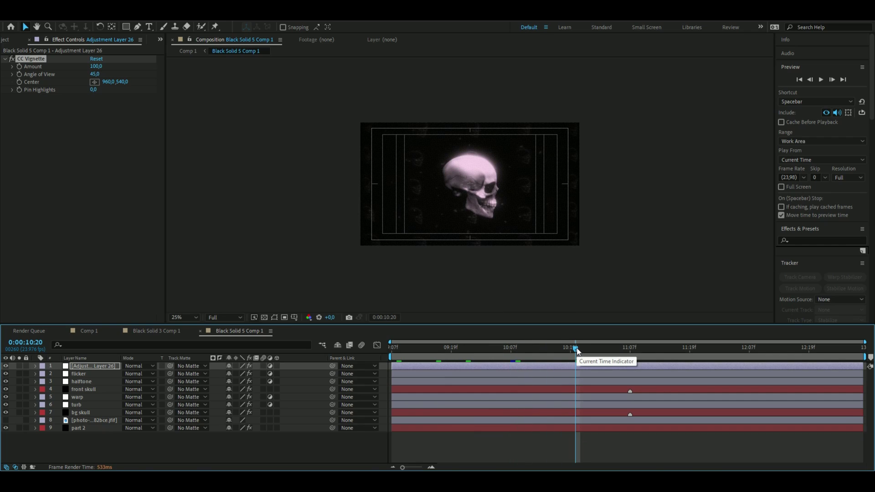